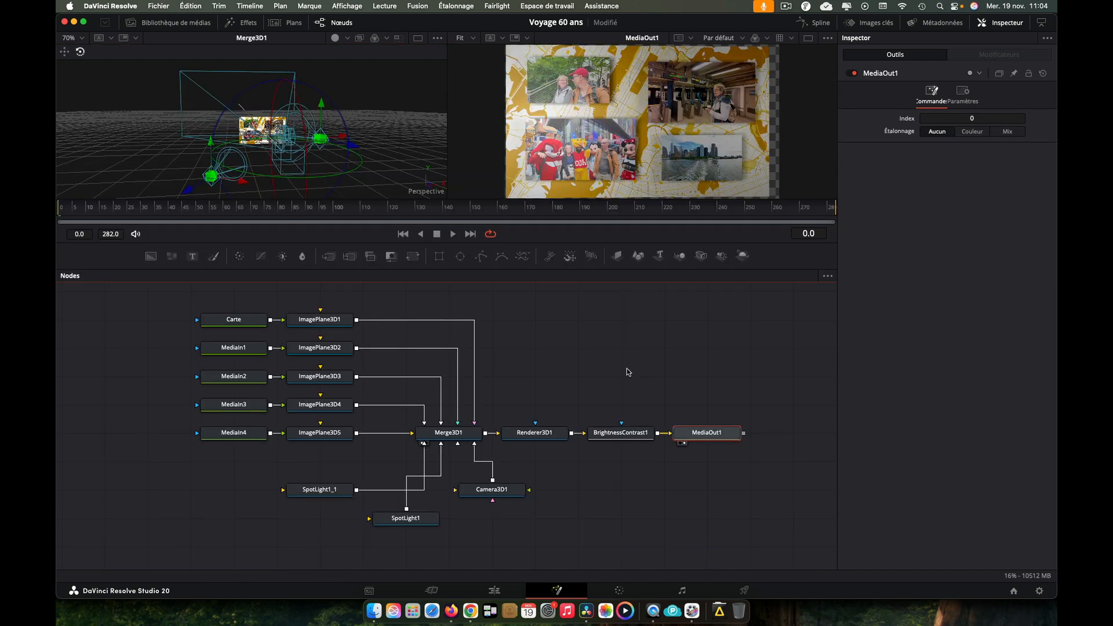
click(234, 319)
click(316, 322)
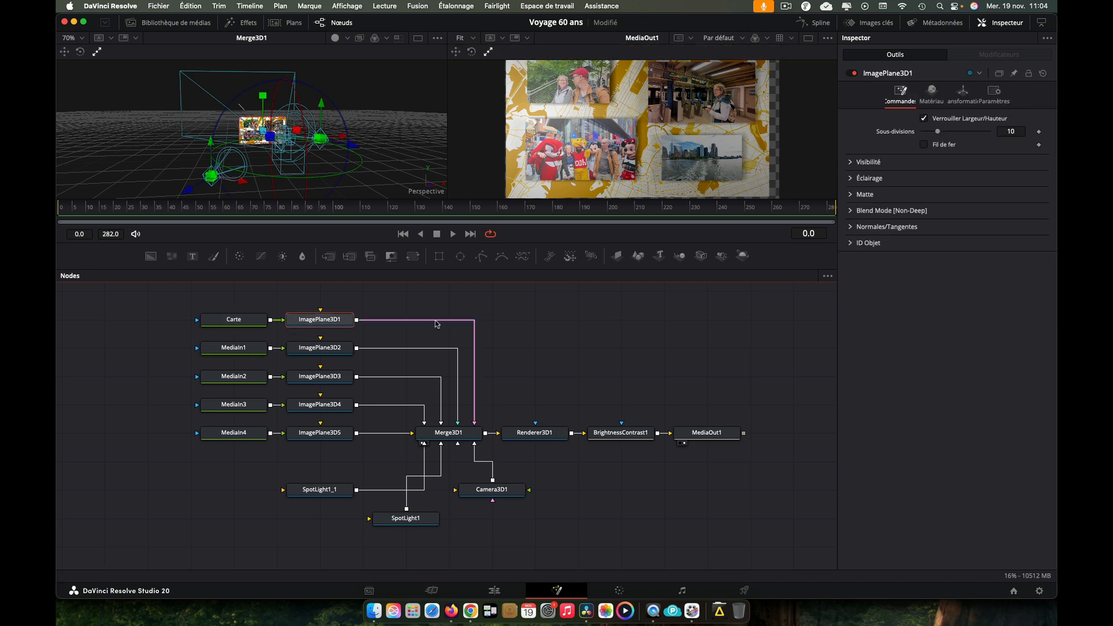
click(471, 436)
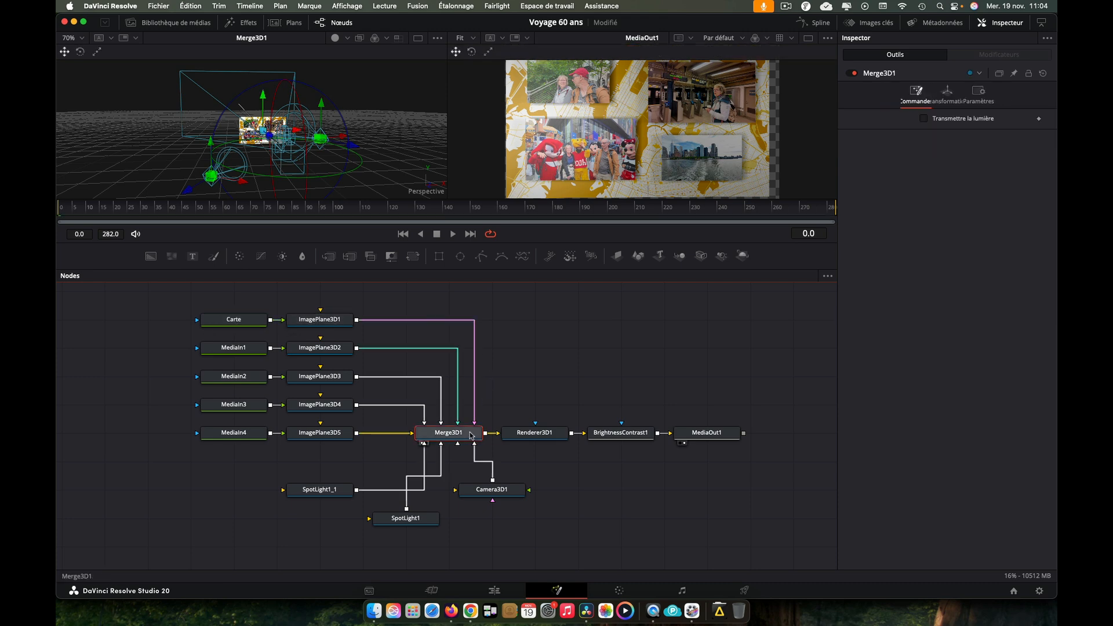
click(497, 491)
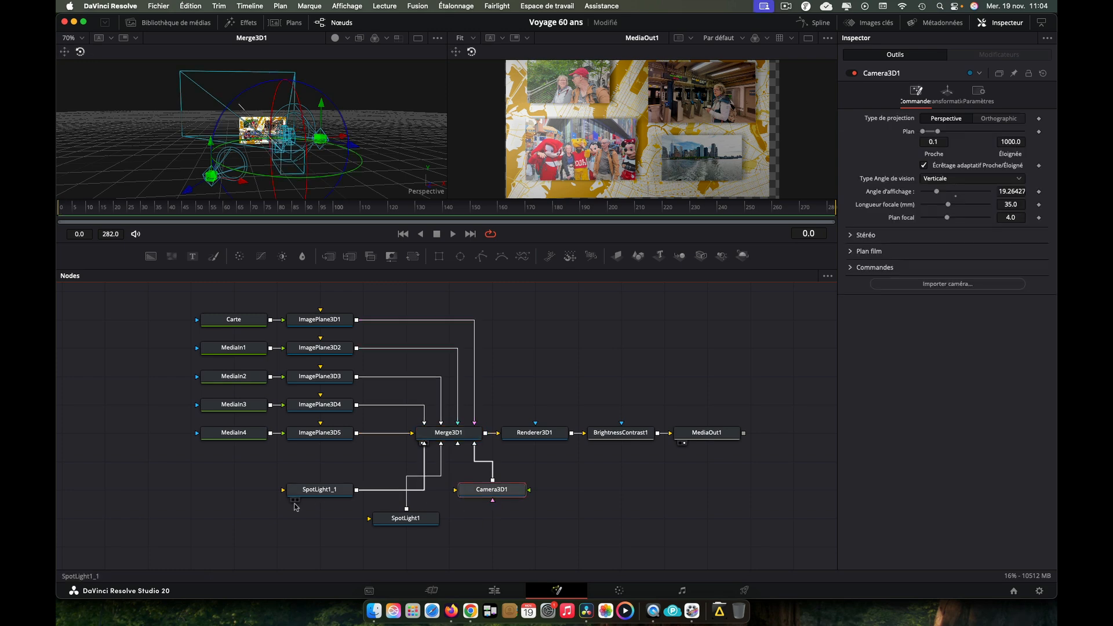
Step: Delete both SpotLight nodes, BrightnessContrast1 and the five ImagePlane3D nodes, moving MediaOut1 closer to Renderer3D1
drag(259, 471, 412, 539)
key(Delete)
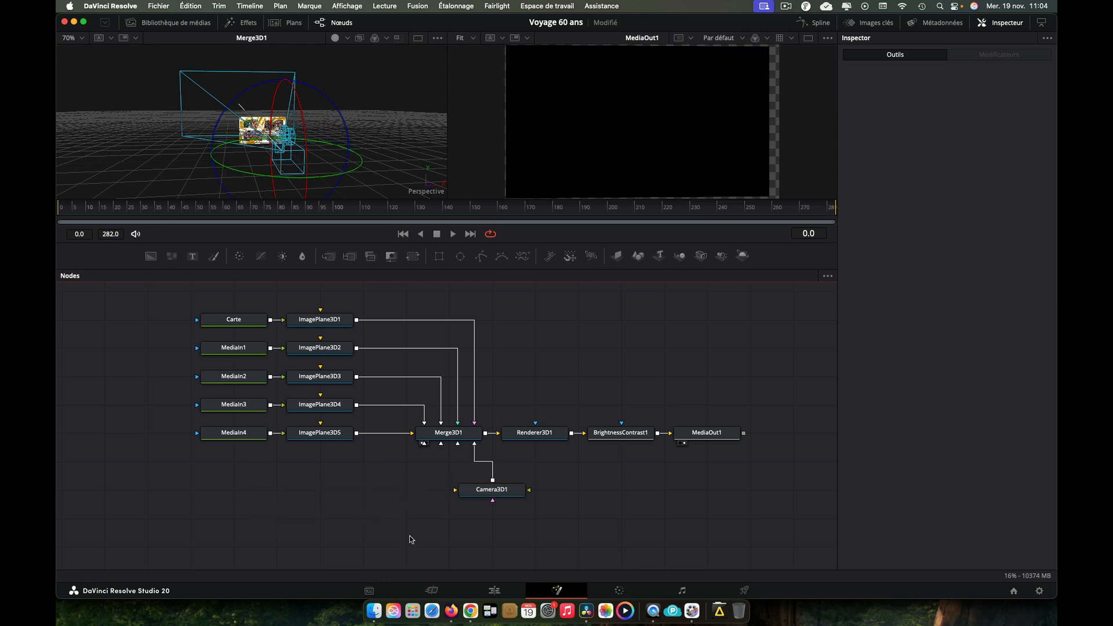
click(631, 437)
key(Delete)
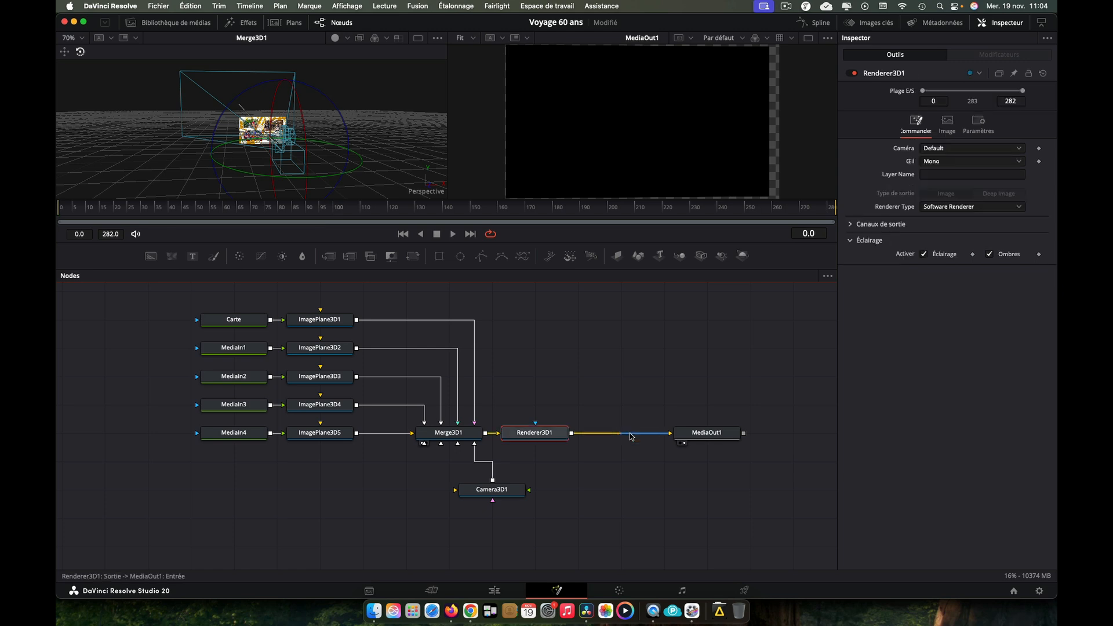
drag(679, 439, 636, 439)
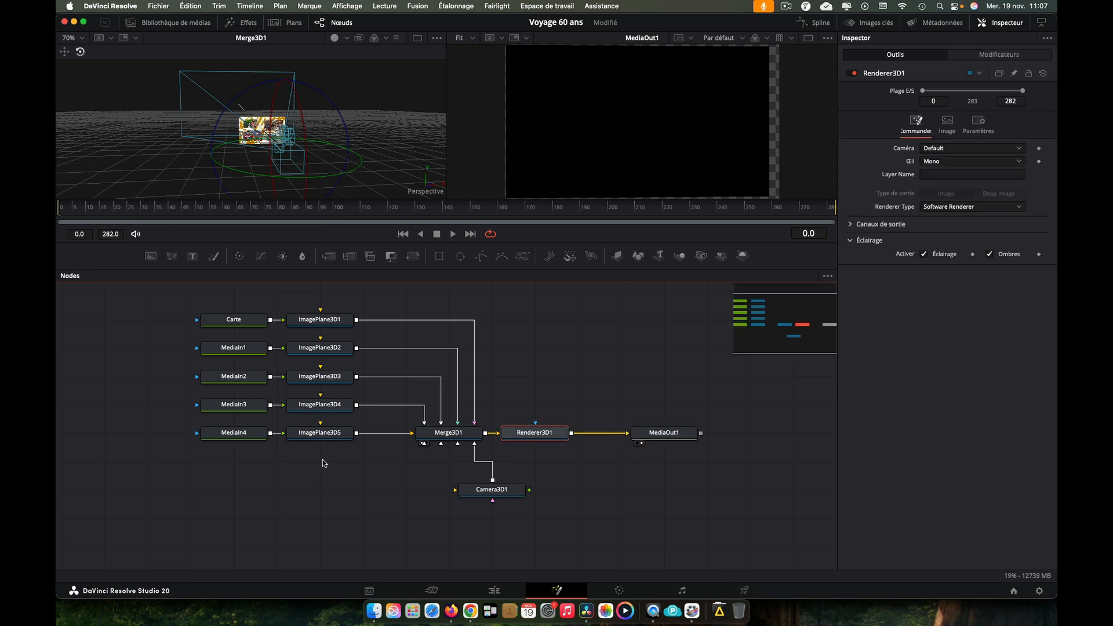
drag(323, 463, 329, 313)
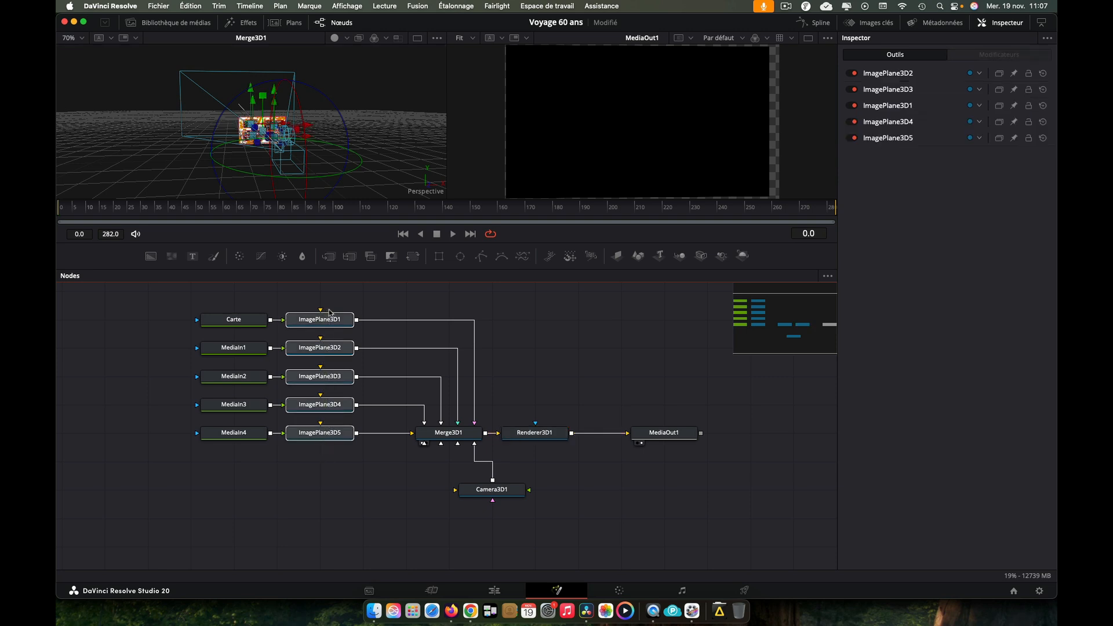
key(Delete)
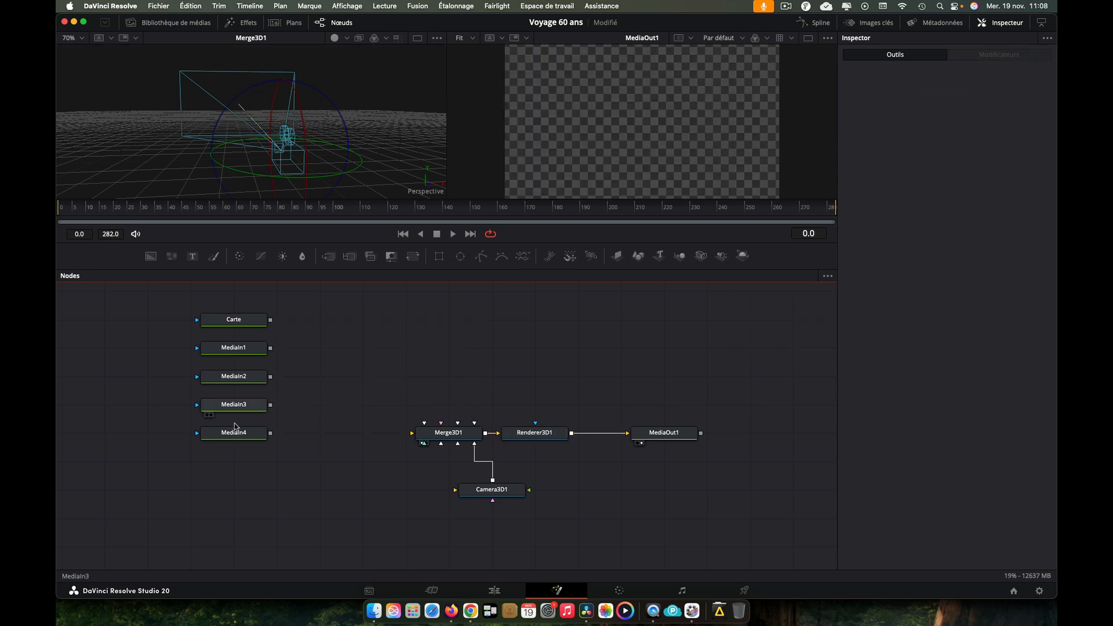
Step: Find the "Ombre portée" effect by searching for "ombr" and add it after MediaIn4
click(241, 437)
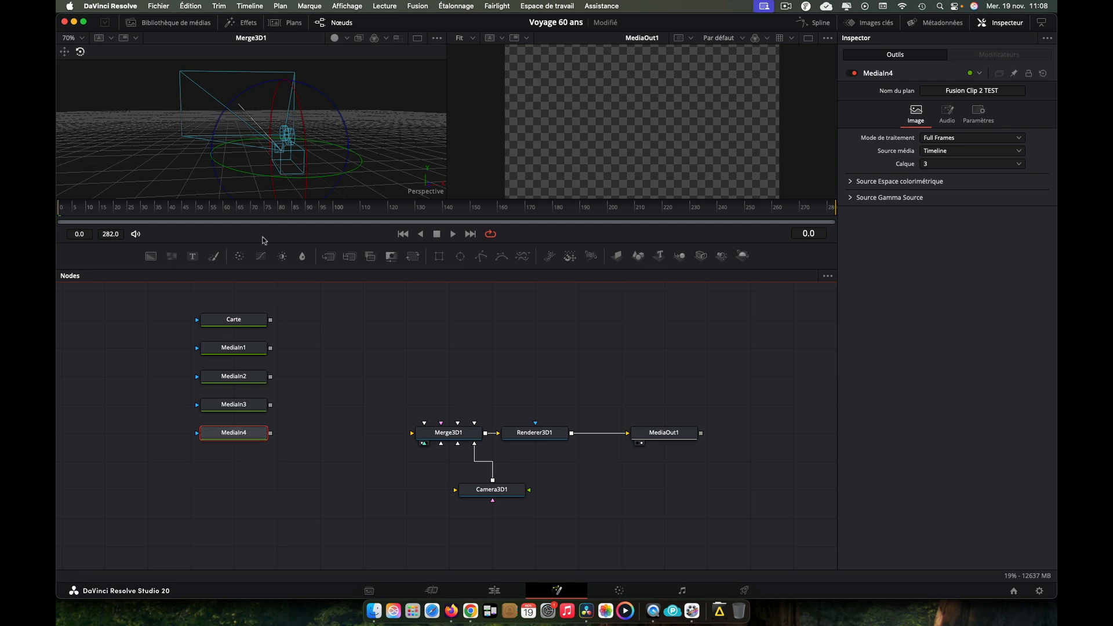
click(229, 25)
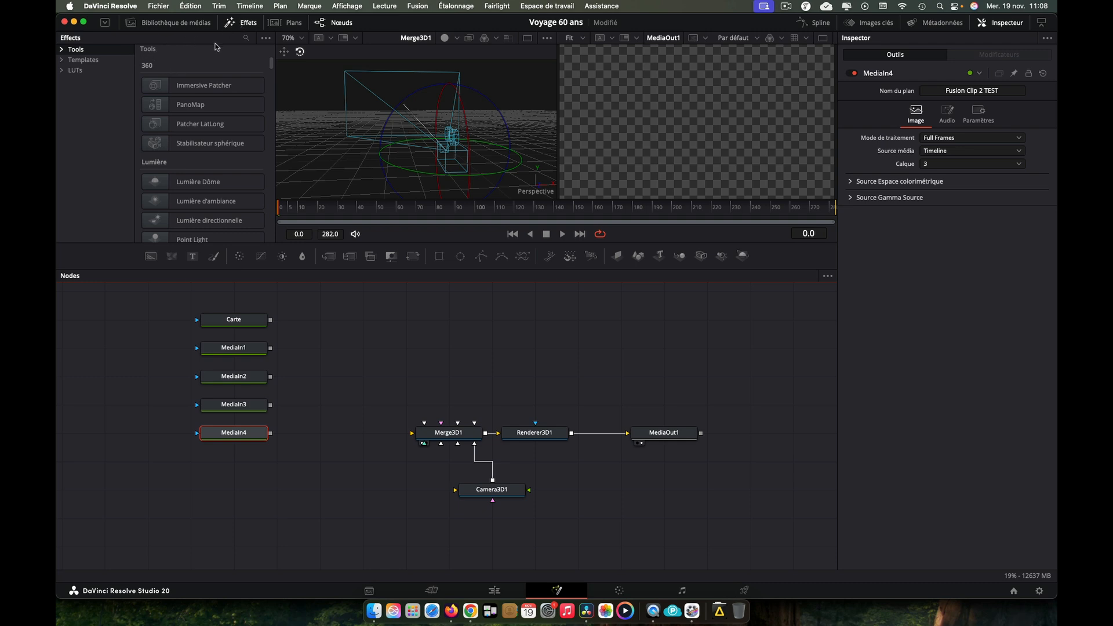
click(246, 38)
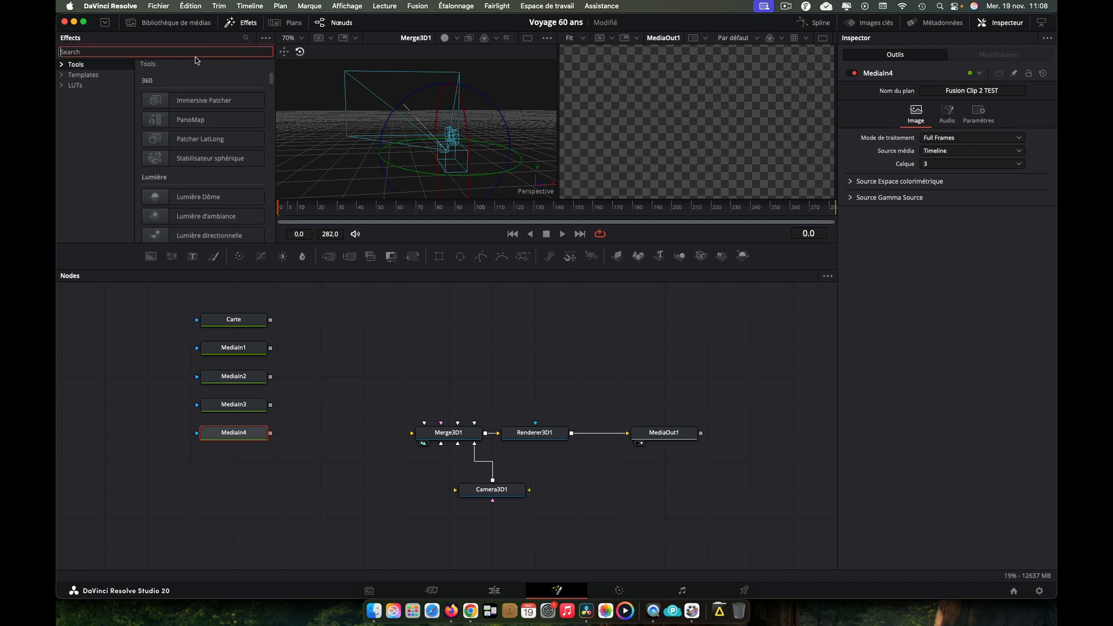
text(ombr)
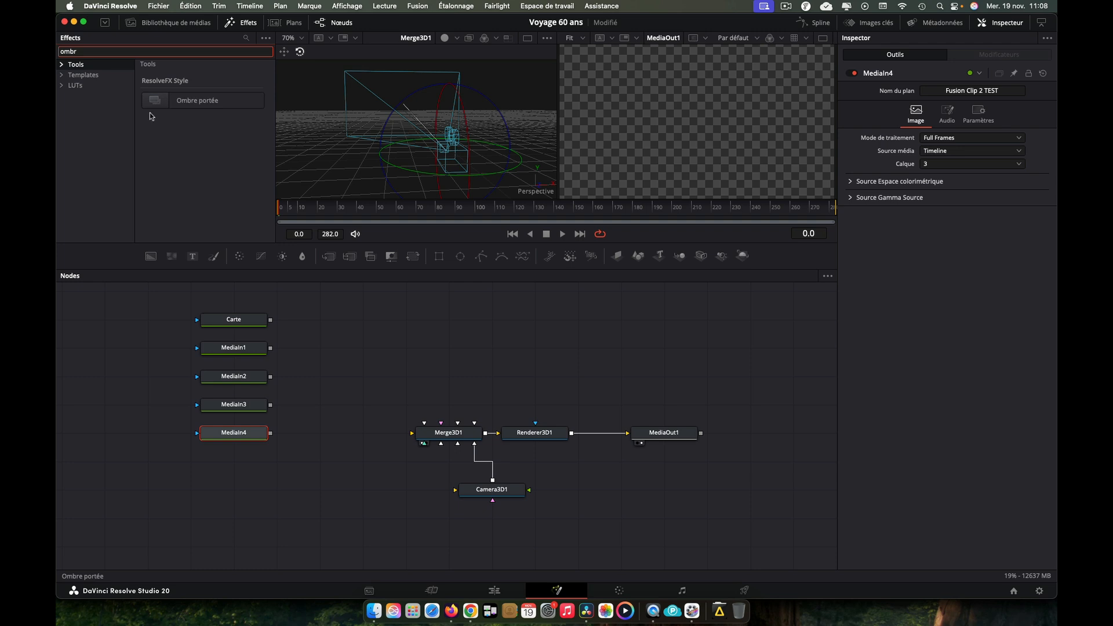
double_click(155, 101)
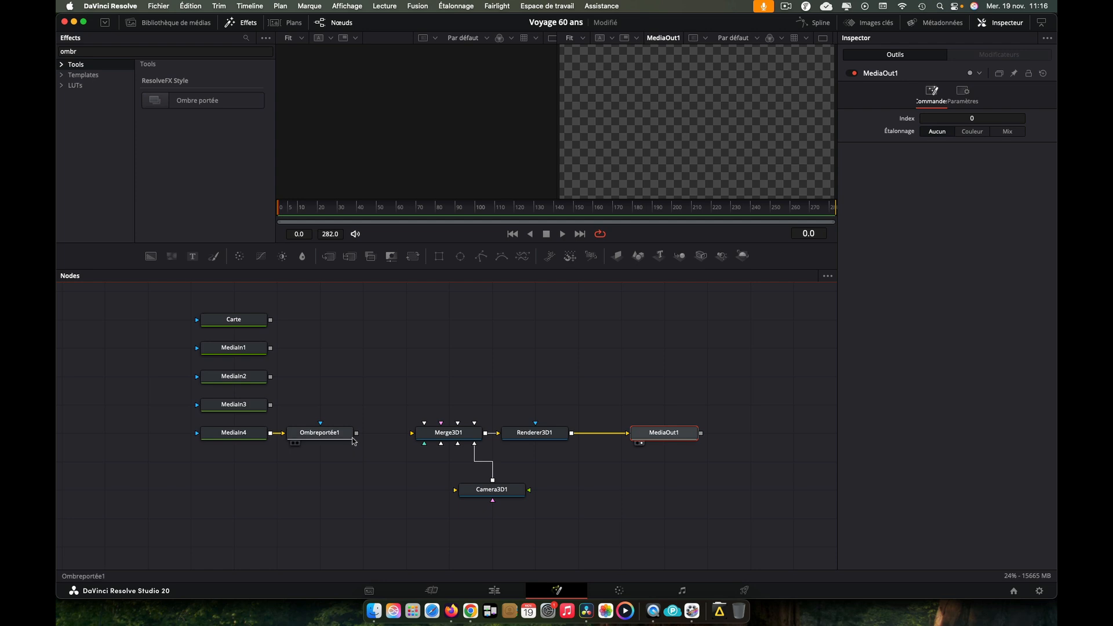
Step: Add a Transform node after Ombreportée1 and move the Merge3D1, Renderer3D1, Camera3D1 and MediaOut1 group aside to make room
drag(416, 409, 685, 496)
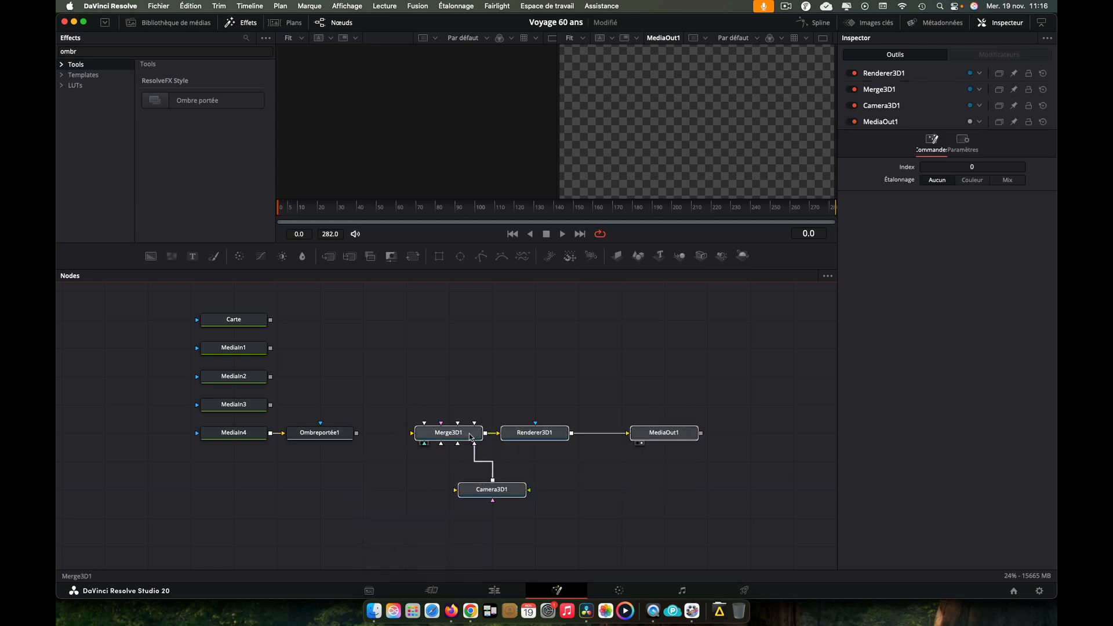
drag(478, 434, 521, 434)
click(339, 436)
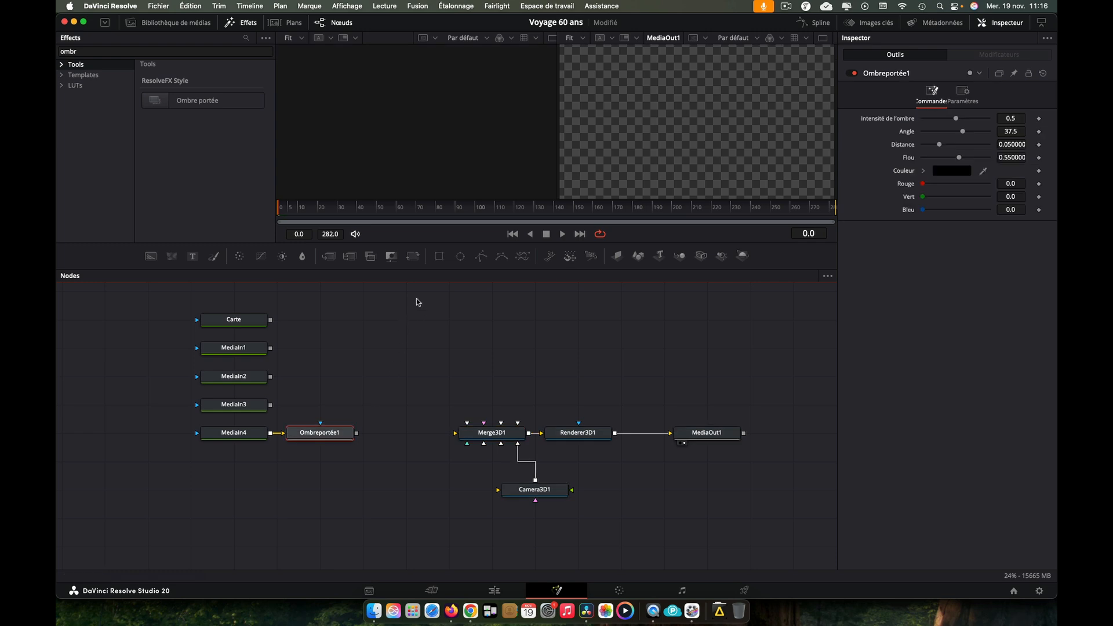
click(413, 256)
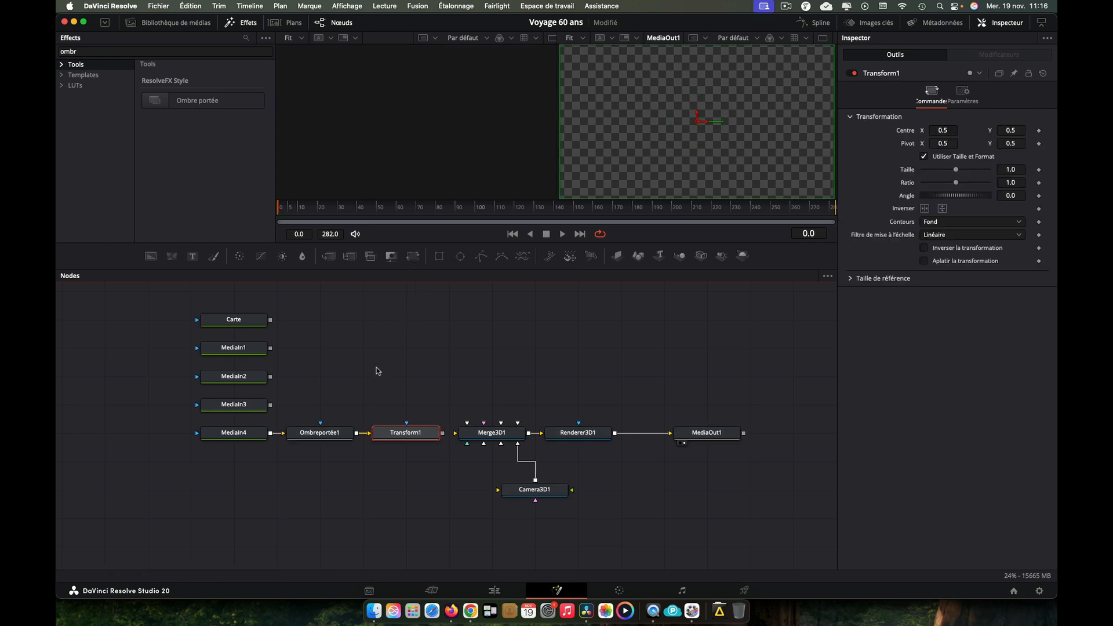
drag(488, 404, 748, 525)
drag(504, 434, 590, 434)
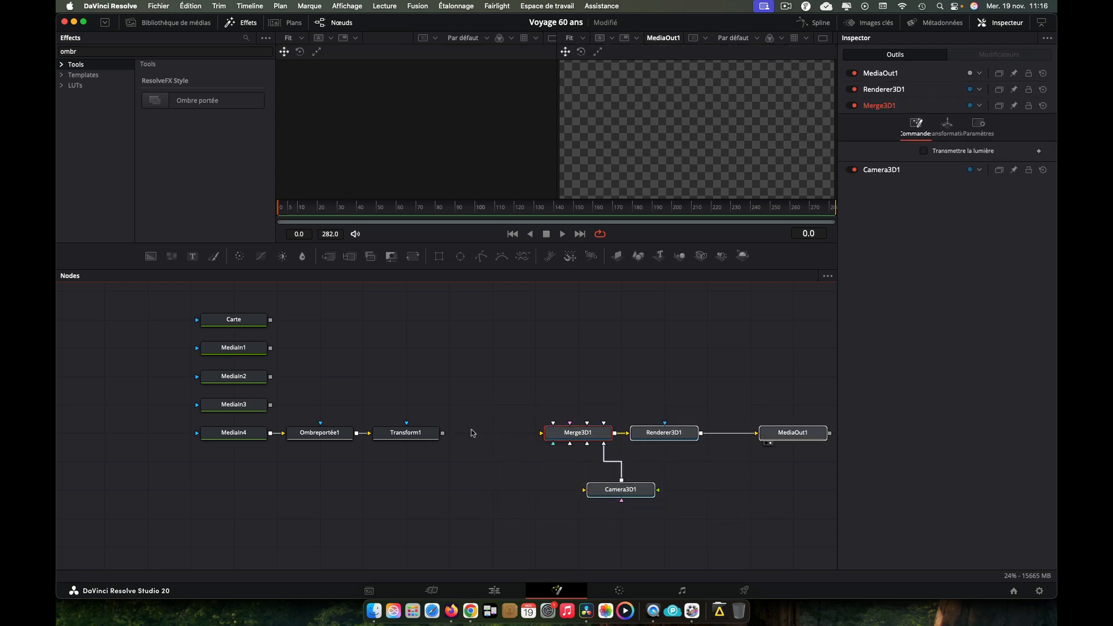
Step: Copy the Ombreportée1 and Transform1 pair onto MediaIn3, MediaIn2 and MediaIn1, and align the copies in columns with the originals
drag(330, 411, 426, 463)
key(ctrl+c)
click(350, 405)
key(ctrl+v)
key(ctrl+v)
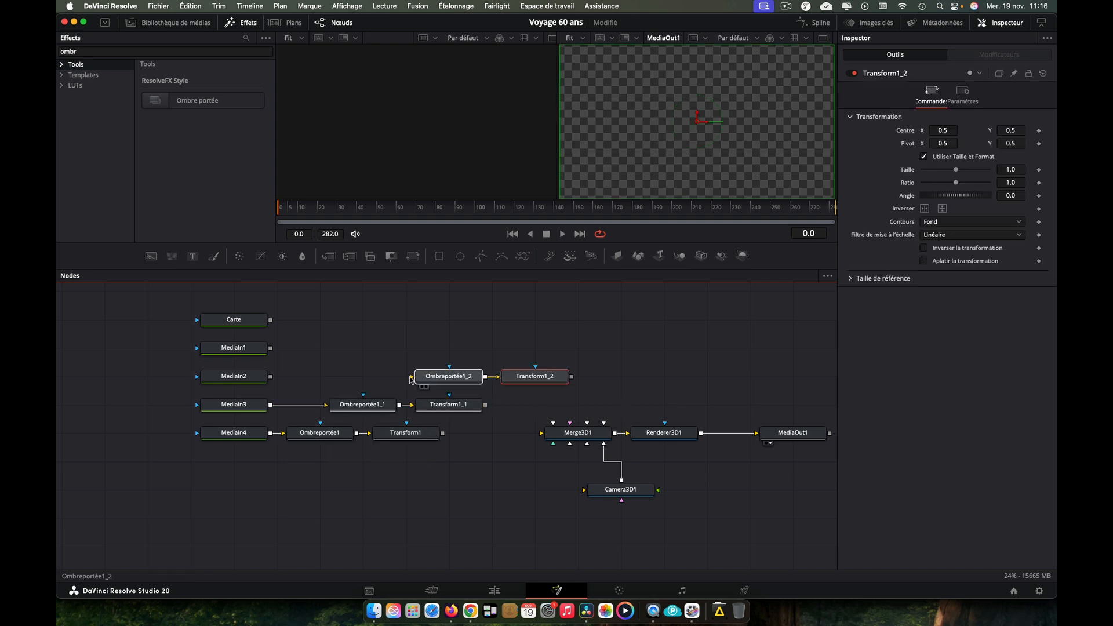
key(ctrl+v)
drag(279, 359, 490, 387)
drag(362, 376, 485, 419)
drag(362, 403, 320, 404)
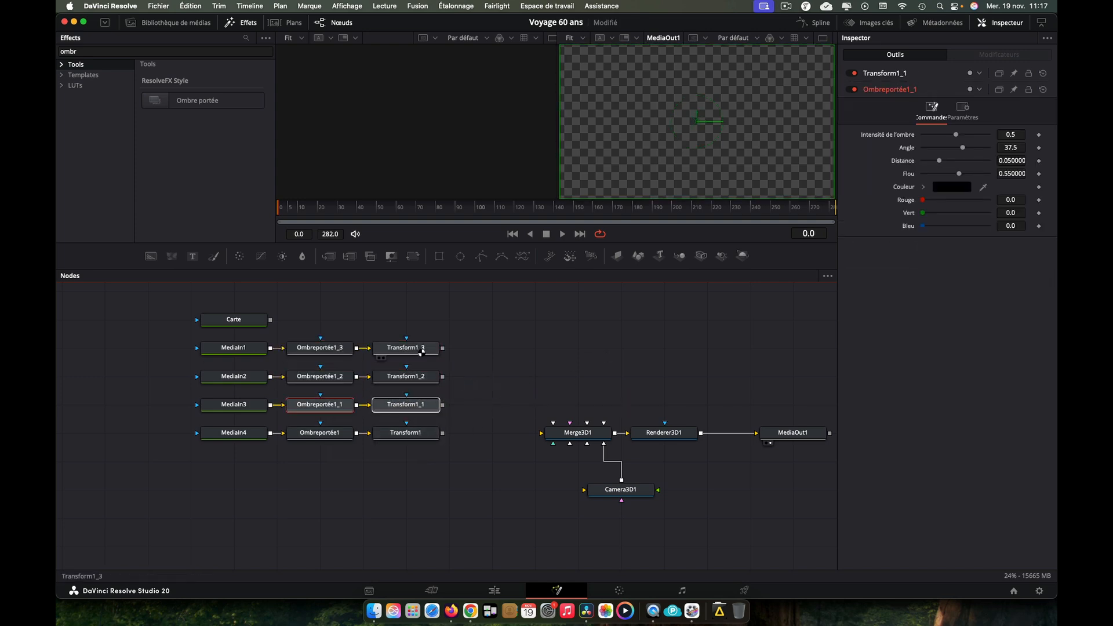
Step: Add a Merge node after Transform1_3
click(423, 348)
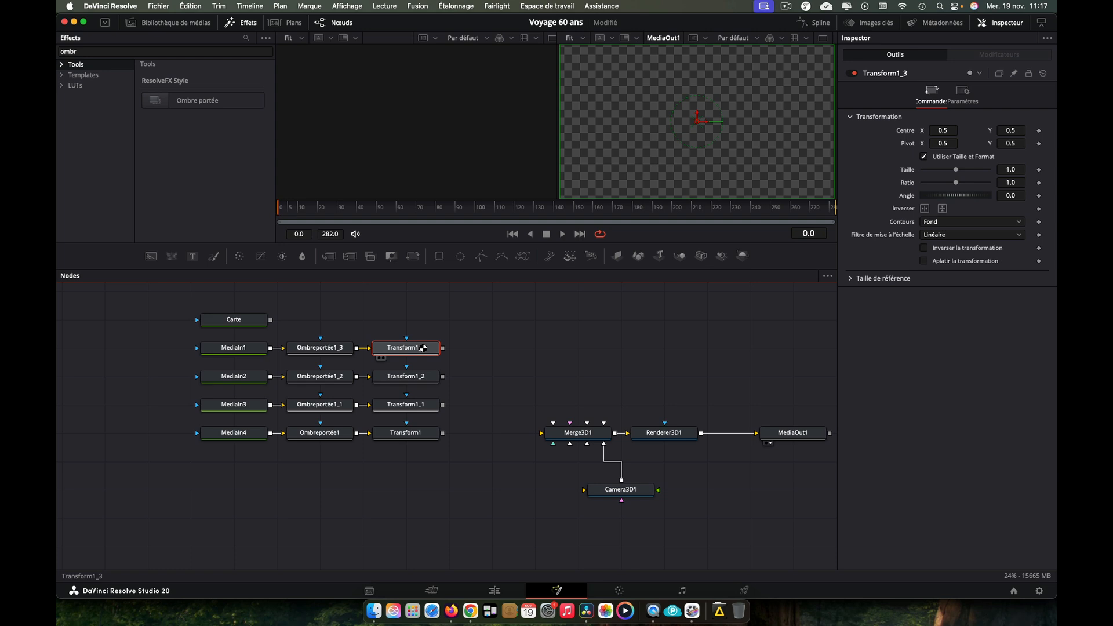
click(329, 256)
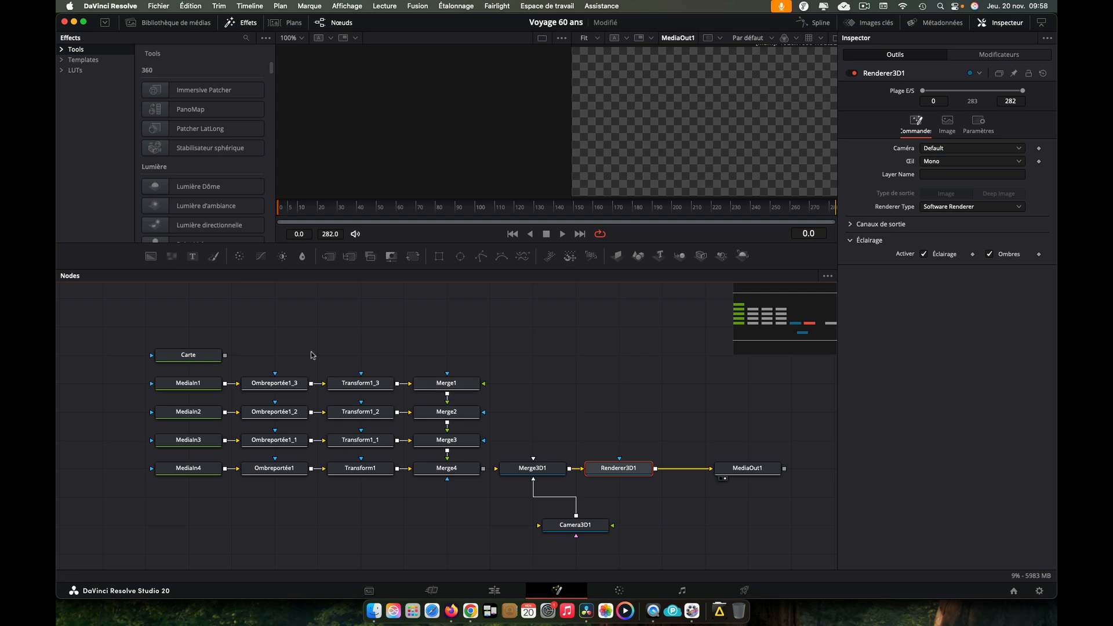
Step: Move the Carte node below Transform1 and add a Merge node after it
drag(201, 360, 373, 502)
click(358, 502)
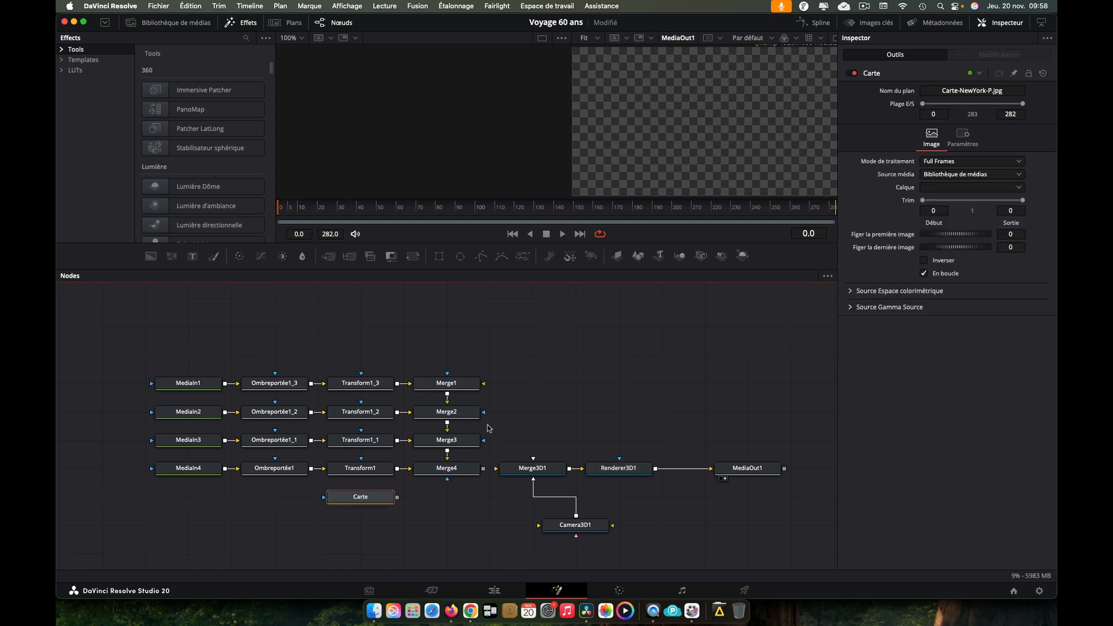
click(328, 257)
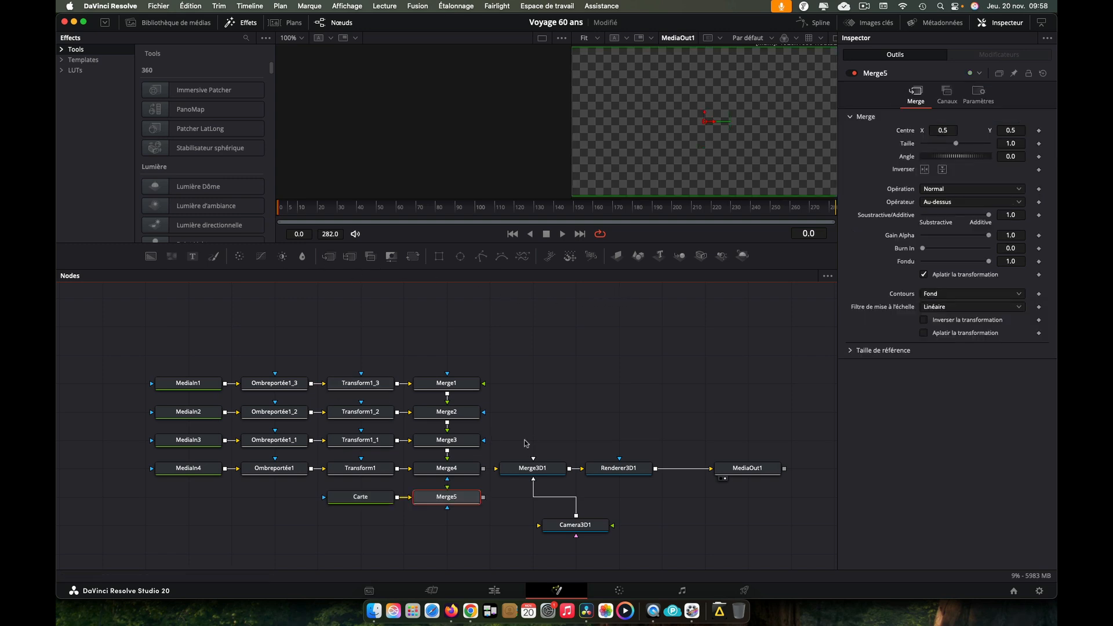
Step: Move the 3D and output nodes aside, add an ImagePlane3D after Merge5, and connect Merge4's output to Merge5
drag(524, 440, 769, 528)
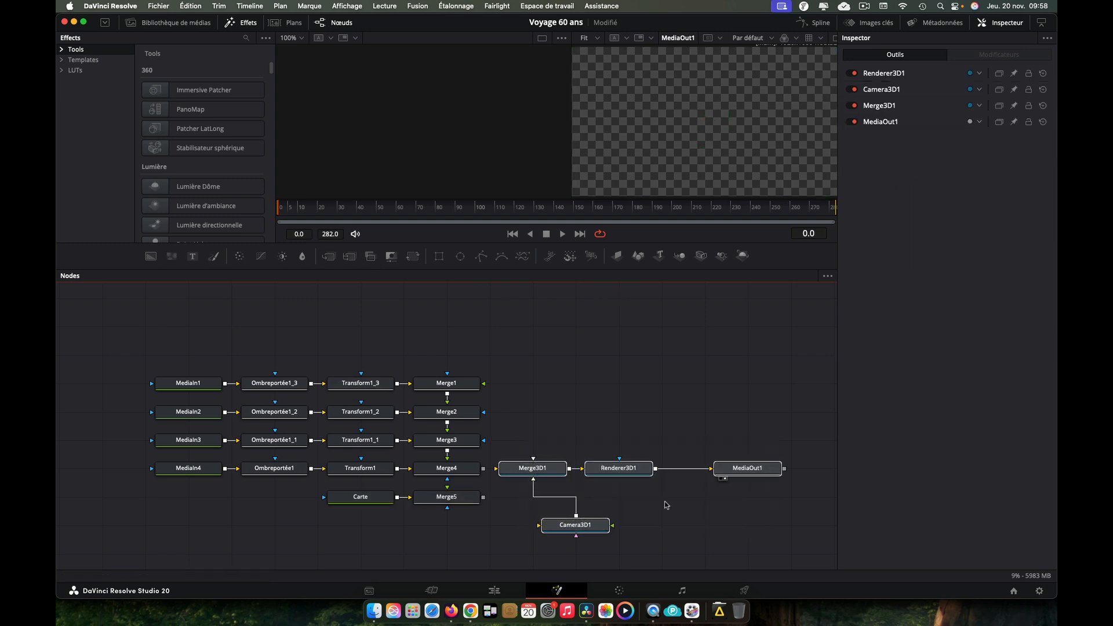
drag(551, 471, 637, 470)
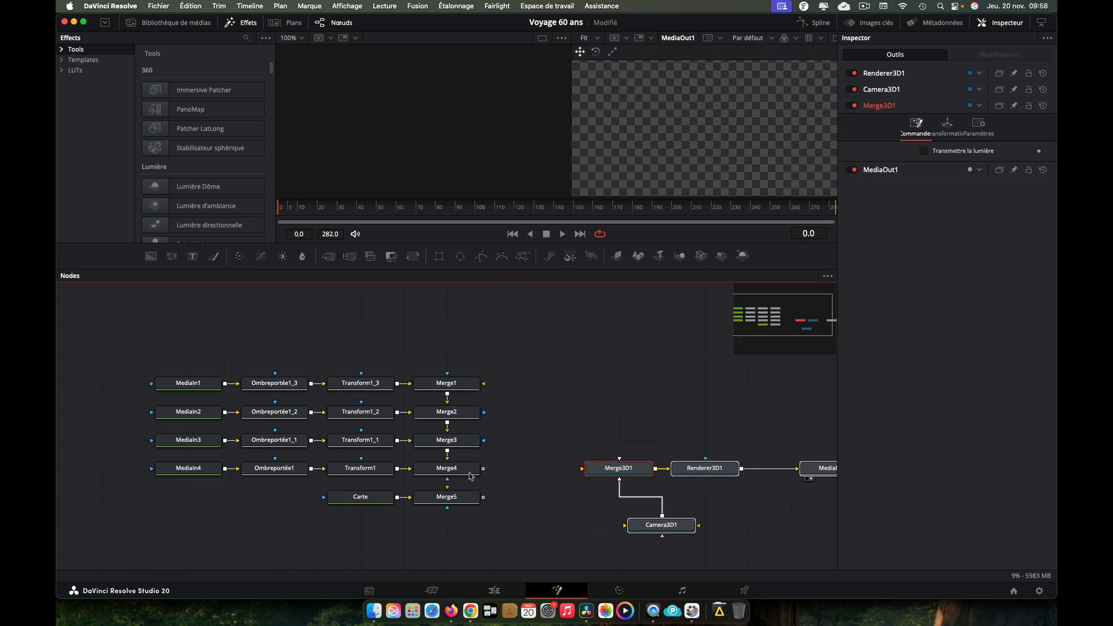
click(474, 497)
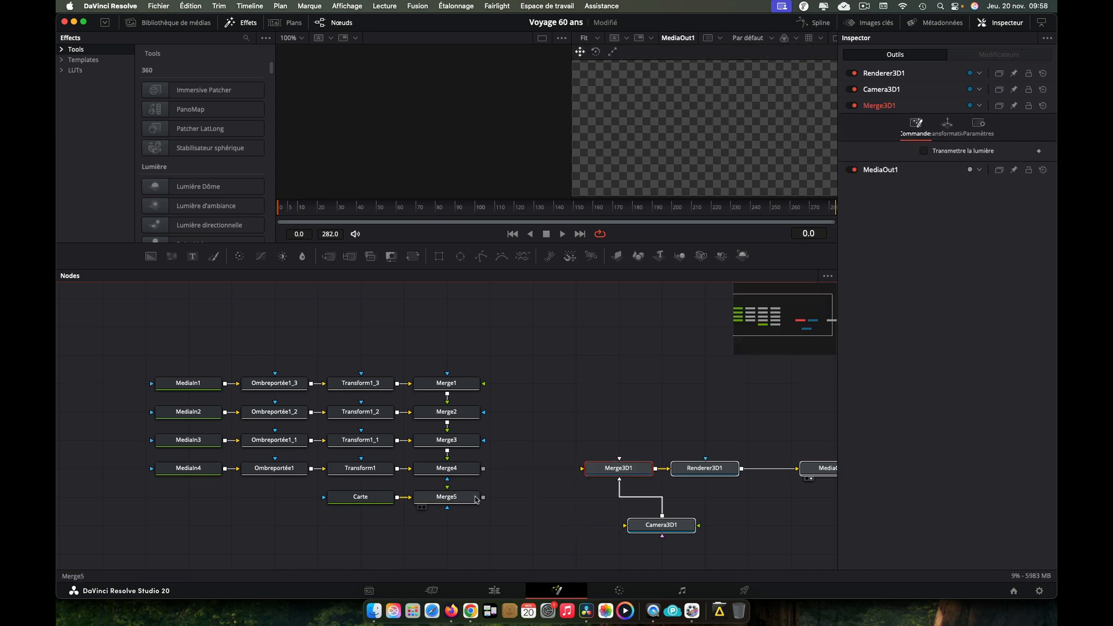
click(617, 256)
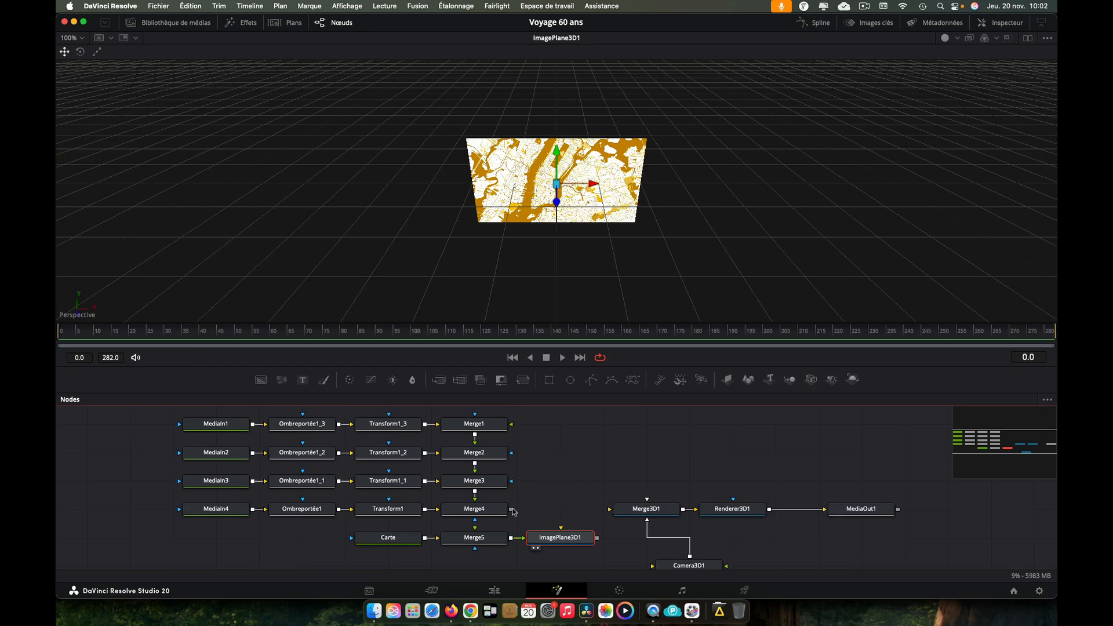
drag(511, 513, 476, 529)
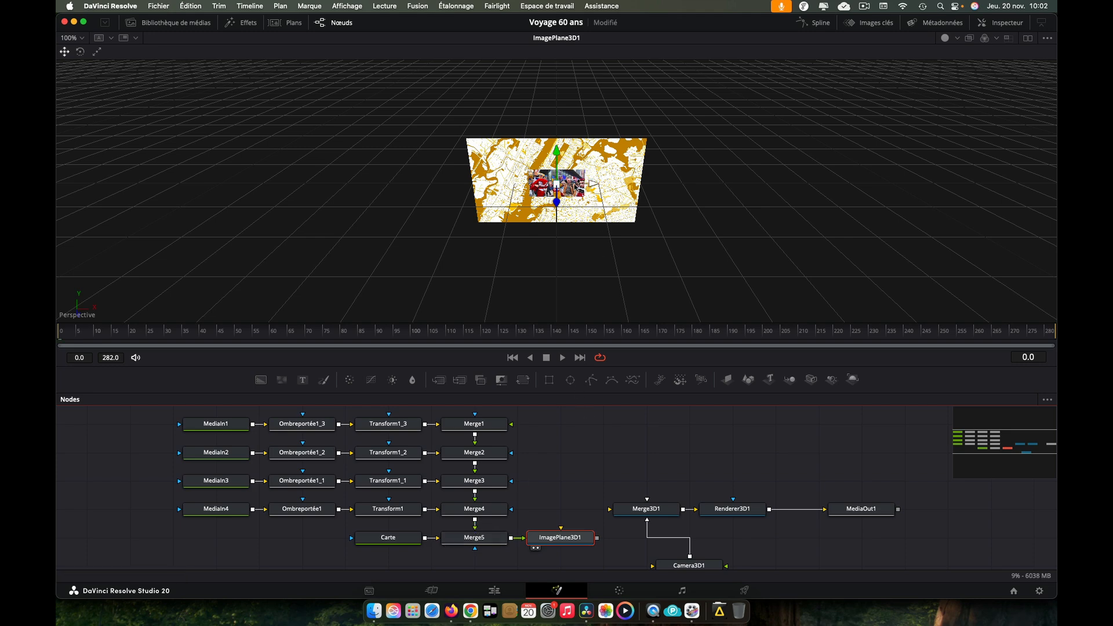
Step: Adjust the centre X and Y of Transform1_3 to move the MediaIn1 photo to the upper left of the map
right_click(572, 463)
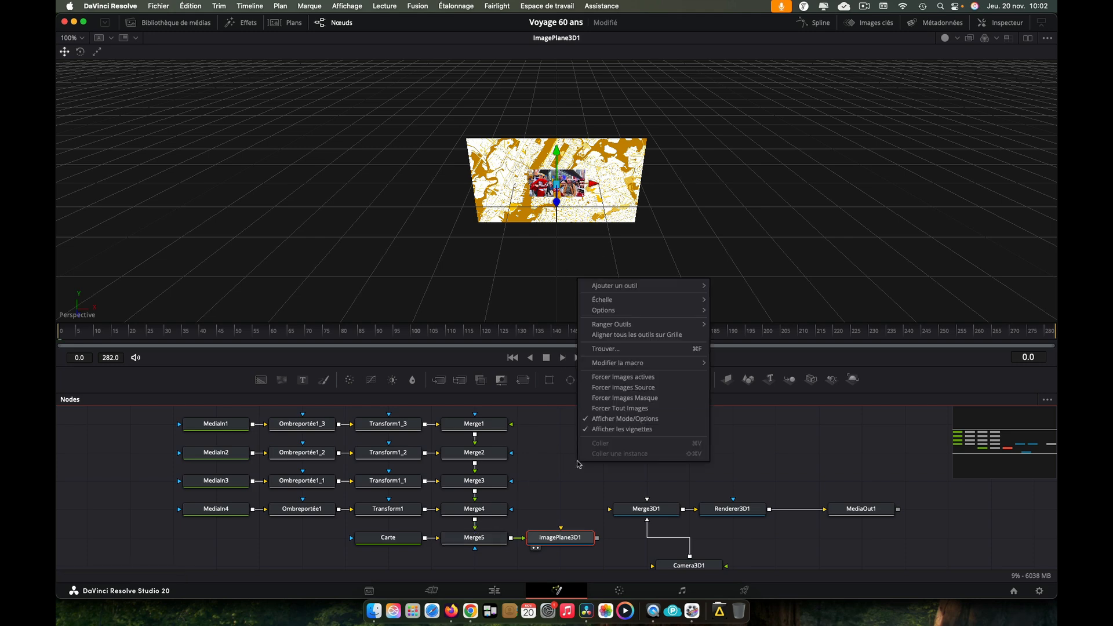
click(400, 427)
click(400, 428)
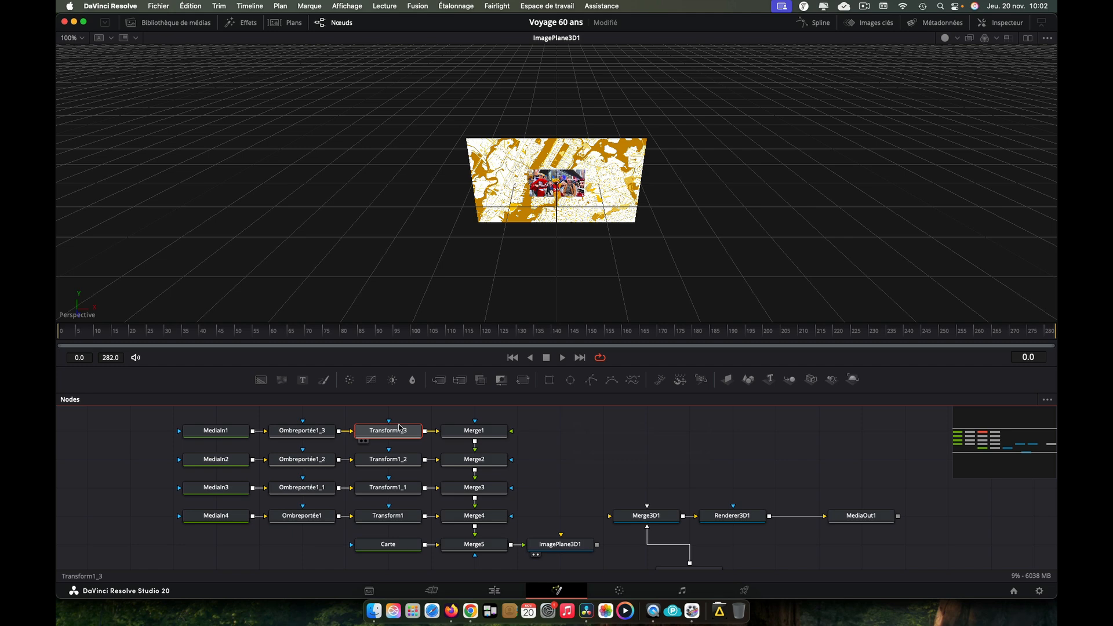
click(996, 24)
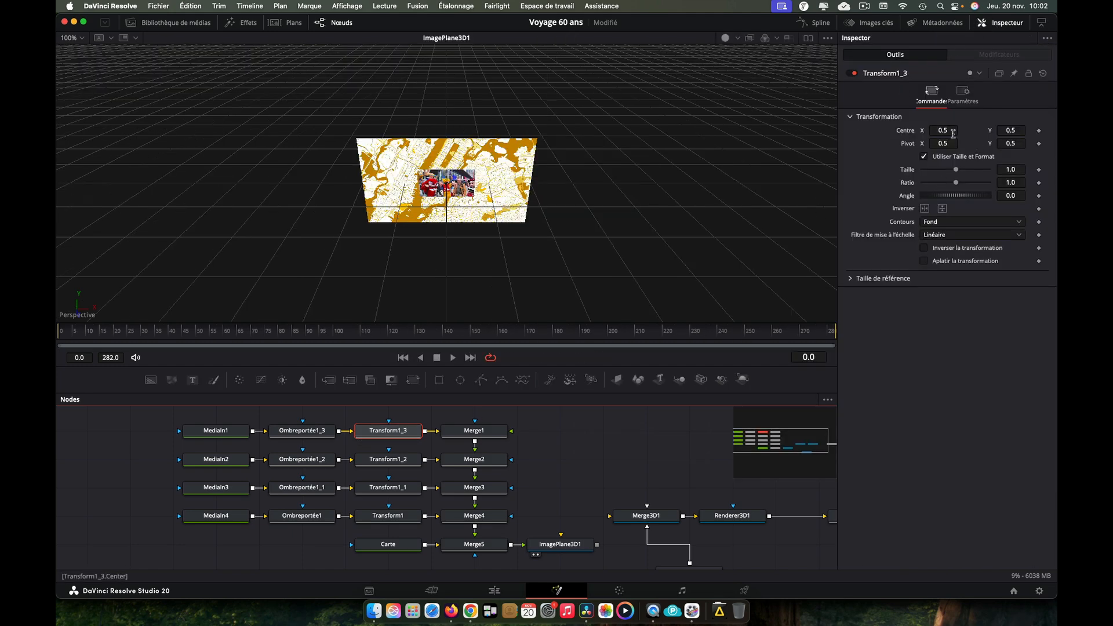
drag(944, 133, 837, 133)
drag(1011, 130, 1054, 130)
Step: Adjust the centre X and Y of Transform1_2 to move its photo to the map's upper right, and shift Transform1_1's centre X
click(388, 459)
drag(943, 130, 1006, 130)
drag(1011, 130, 1055, 131)
click(388, 488)
mouse_move(943, 131)
mouse_down()
mouse_move(997, 130)
mouse_move(956, 130)
mouse_up()
click(388, 515)
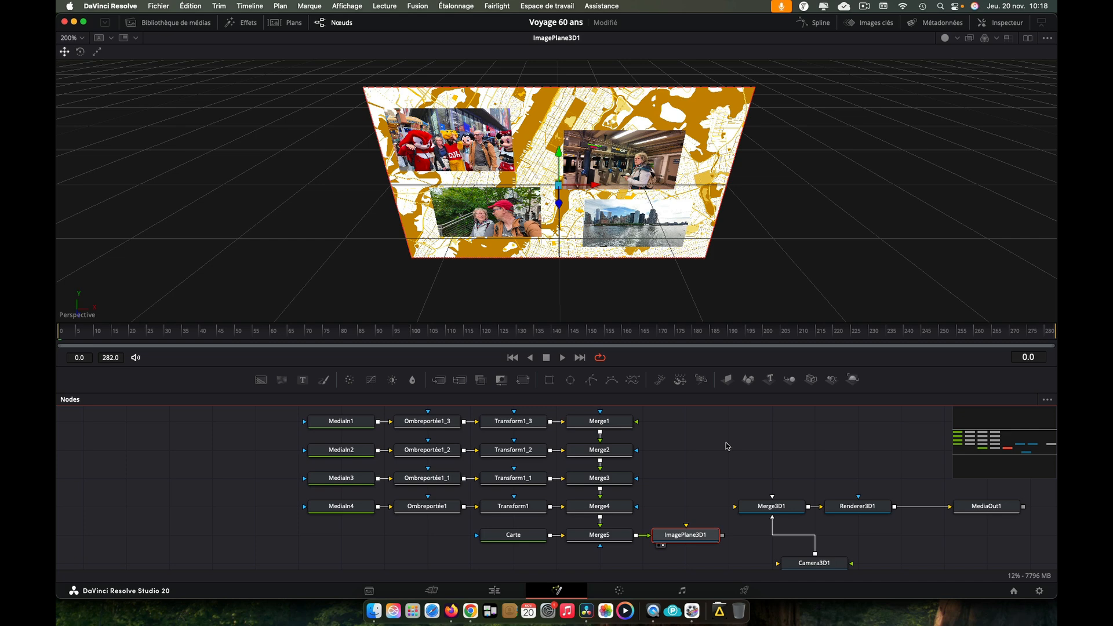
Step: Add a Background node with a Rectangle mask connected to it, and connect the Background's output to MediaIn1's mask input
scroll(356, 429, up, 1)
click(356, 429)
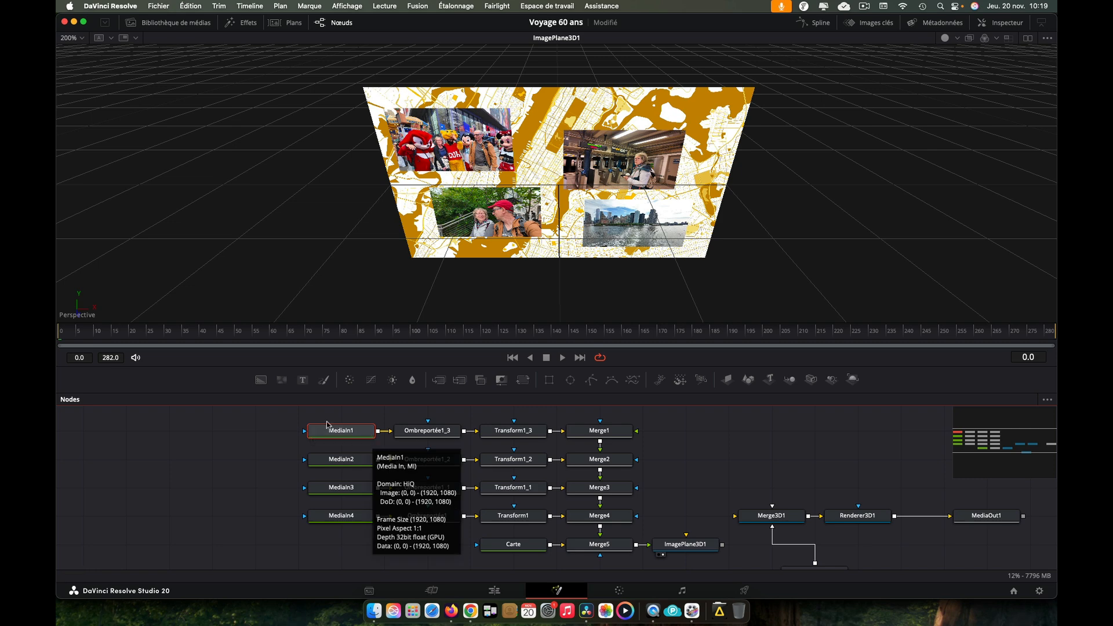
drag(261, 383, 255, 430)
drag(548, 380, 177, 433)
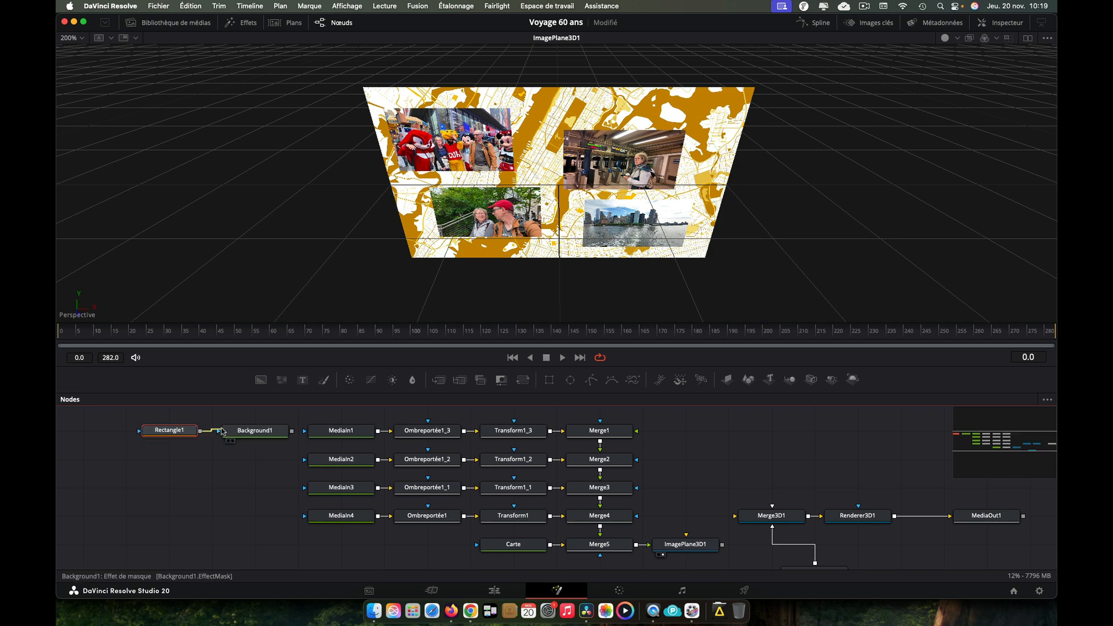
drag(291, 430, 312, 436)
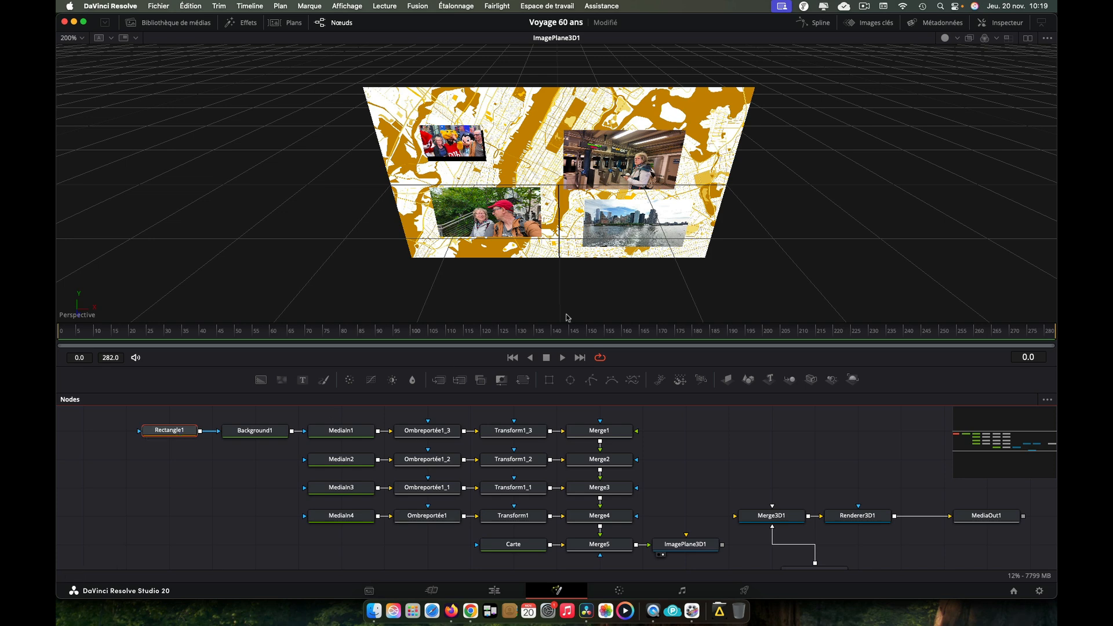
Step: Enlarge the Rectangle1 mask to a width of 0.858 and a height of 0.937
click(1003, 23)
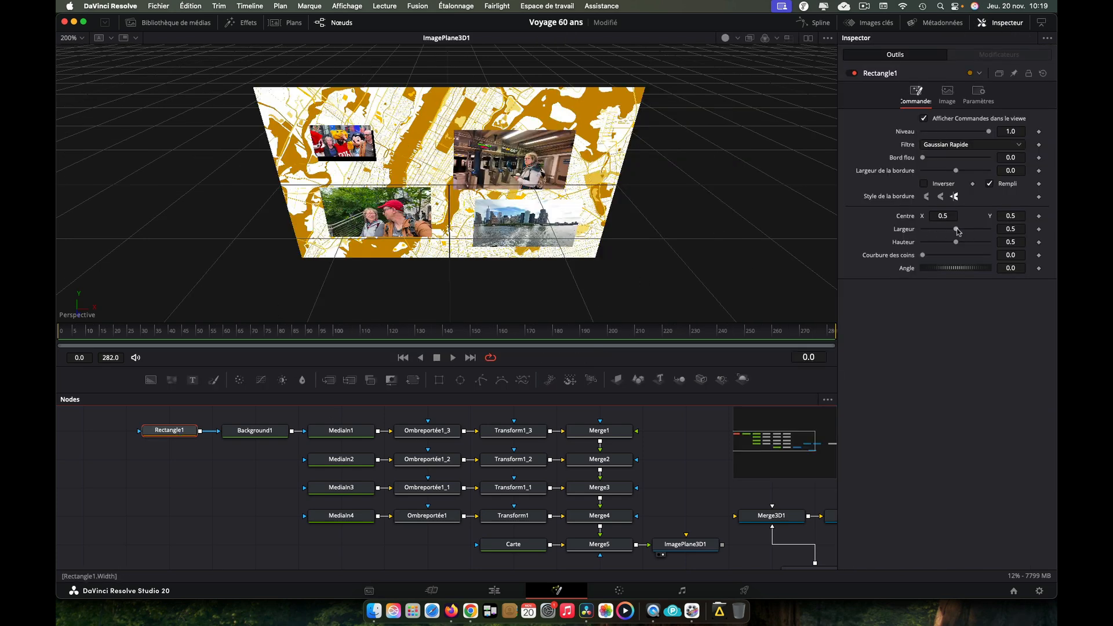
drag(958, 232, 980, 230)
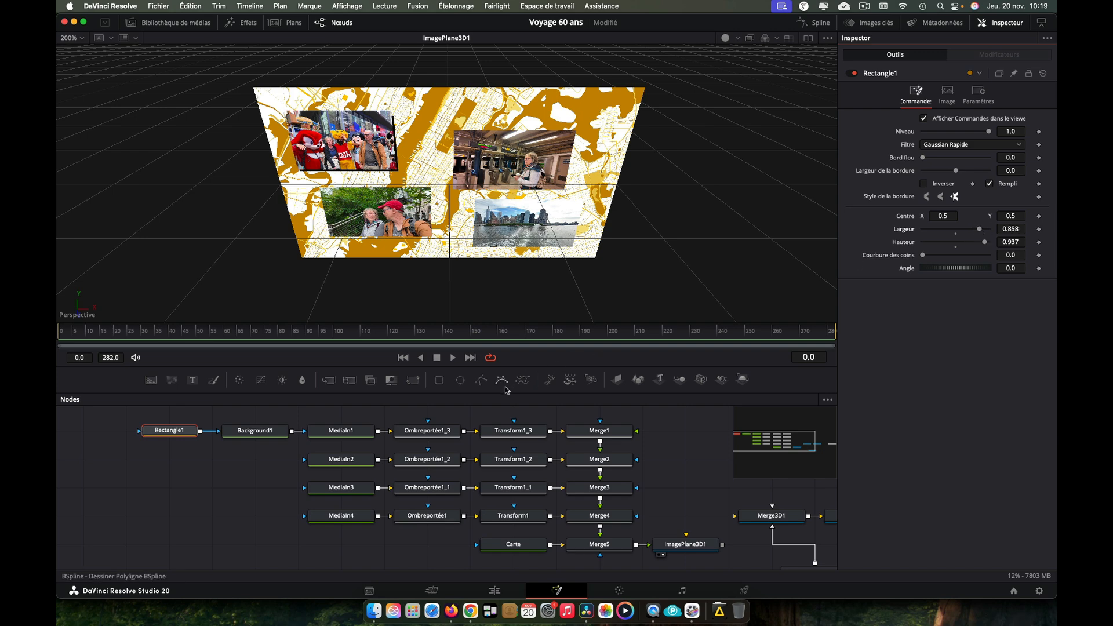
Step: Soften the MediaIn1 photo's drop shadow in Ombreportée1_3, setting distance to 0.0331, blur to 0.661 and shadow intensity to 0.764
click(442, 433)
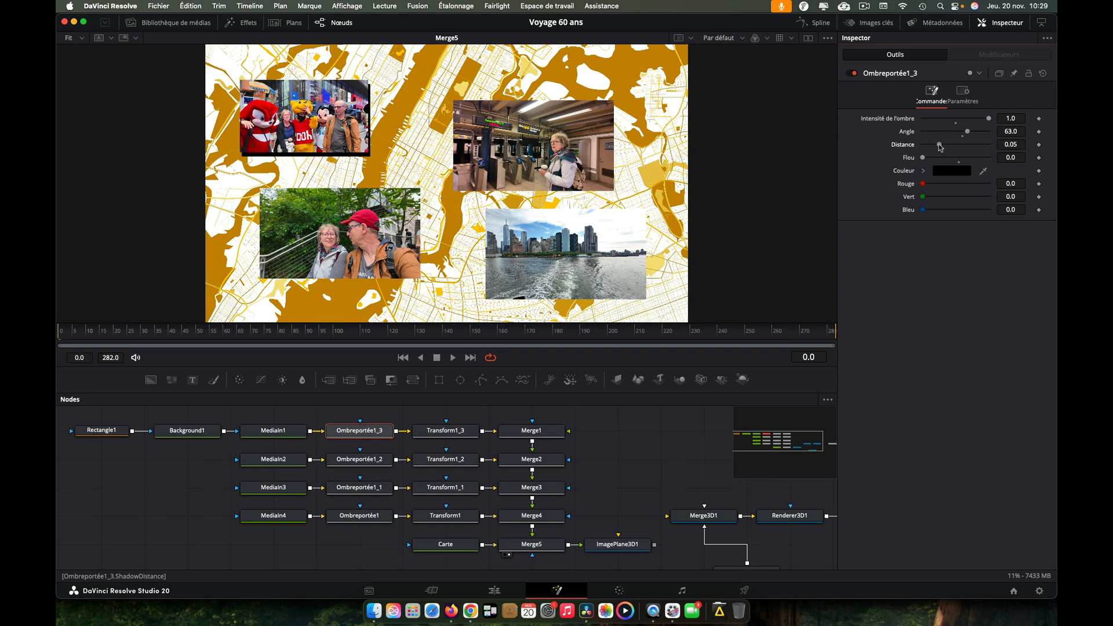
drag(940, 147, 966, 161)
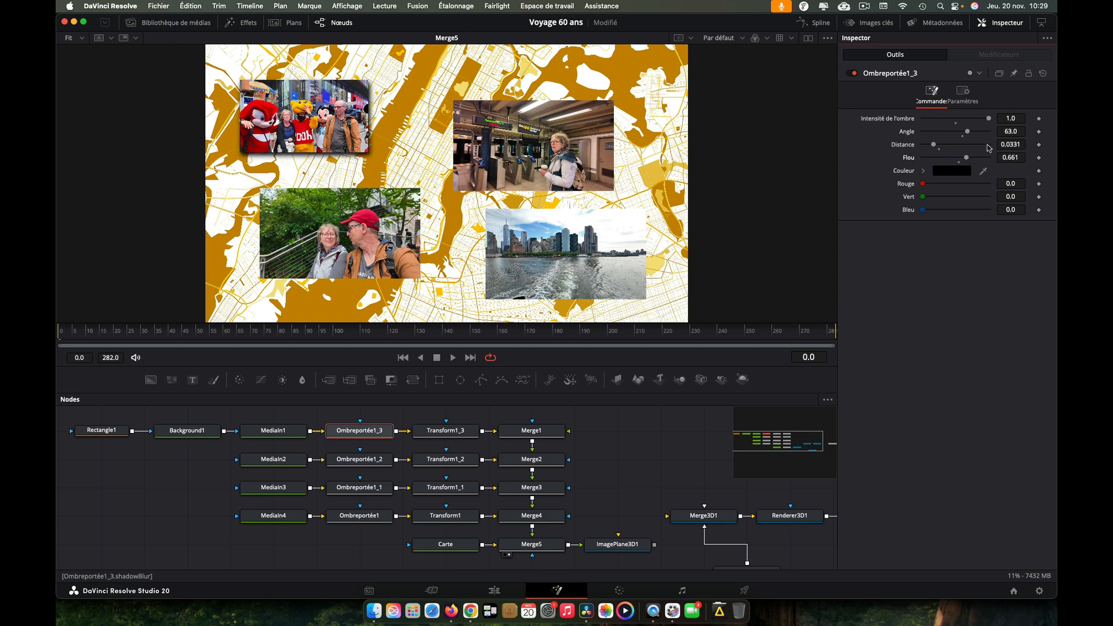
drag(989, 119, 973, 124)
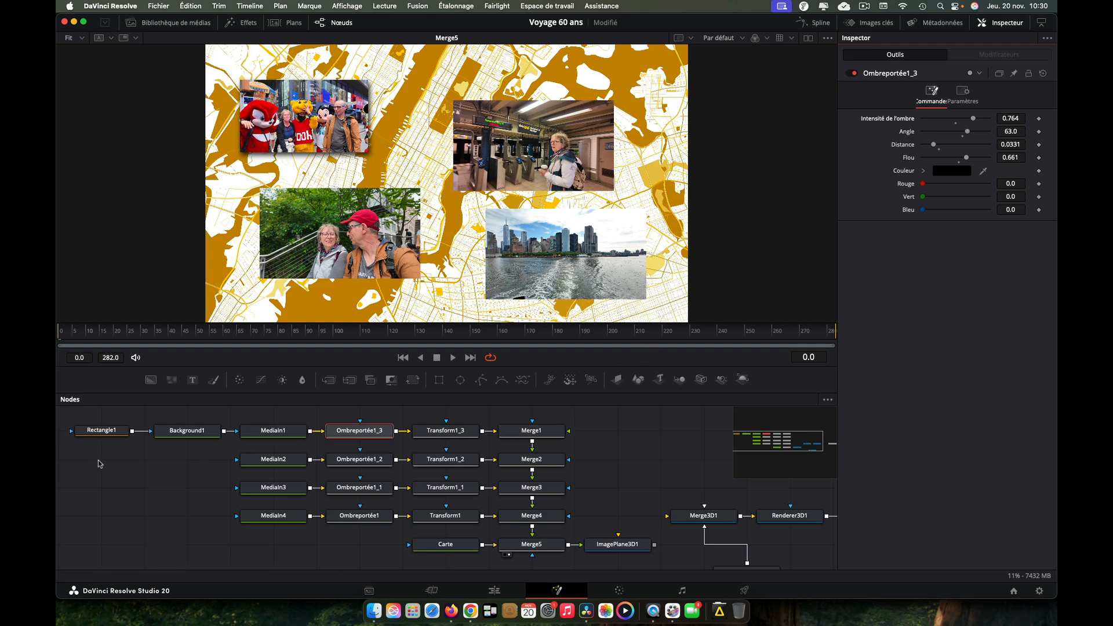
Step: Duplicate the Rectangle1 and Background1 pair for the other photos, placing the first copy beside MediaIn2 and pasting again
drag(99, 464, 178, 428)
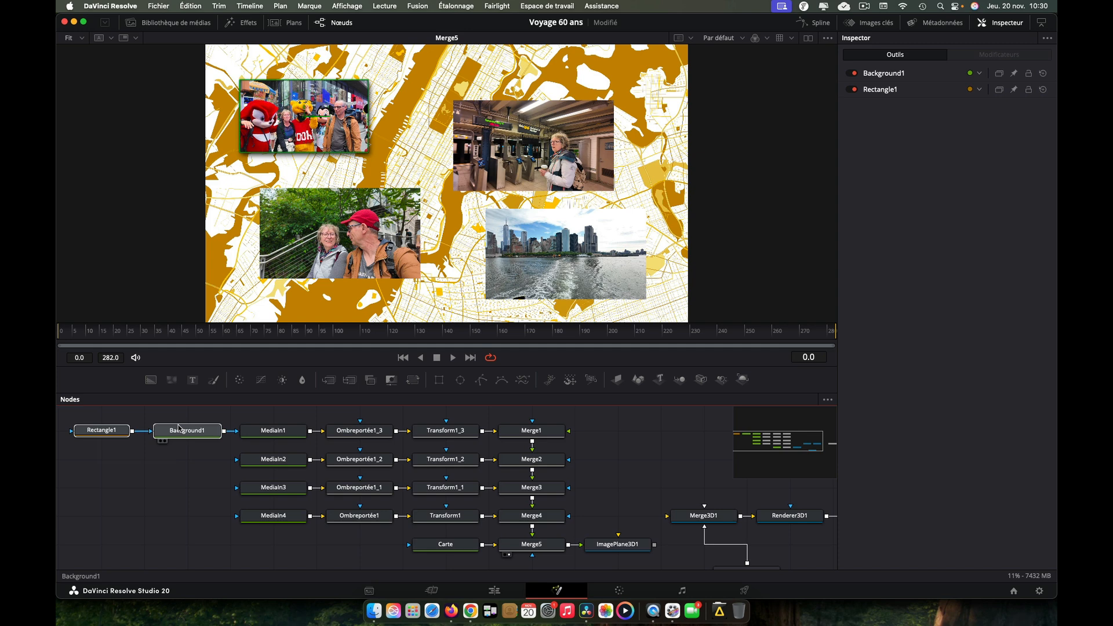
click(159, 474)
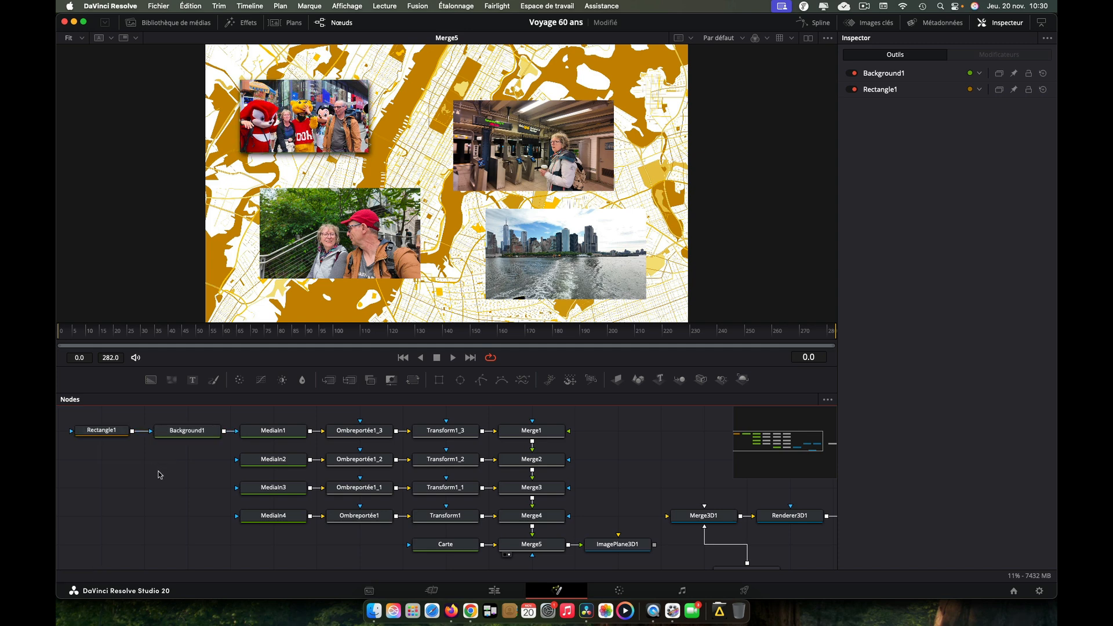
key(cmd+v)
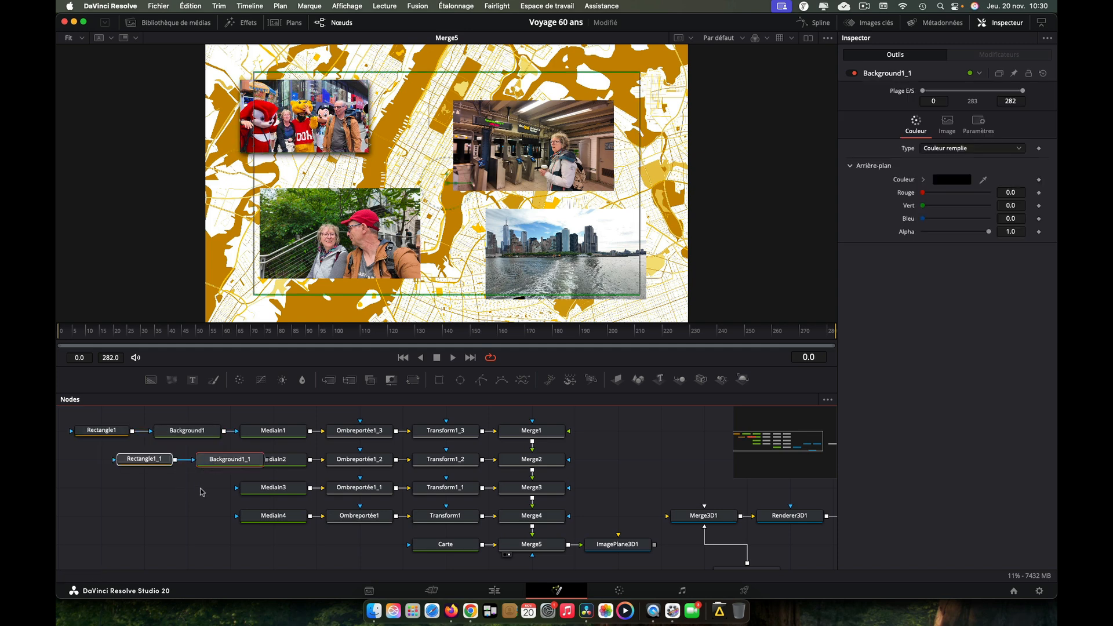
drag(210, 490, 115, 452)
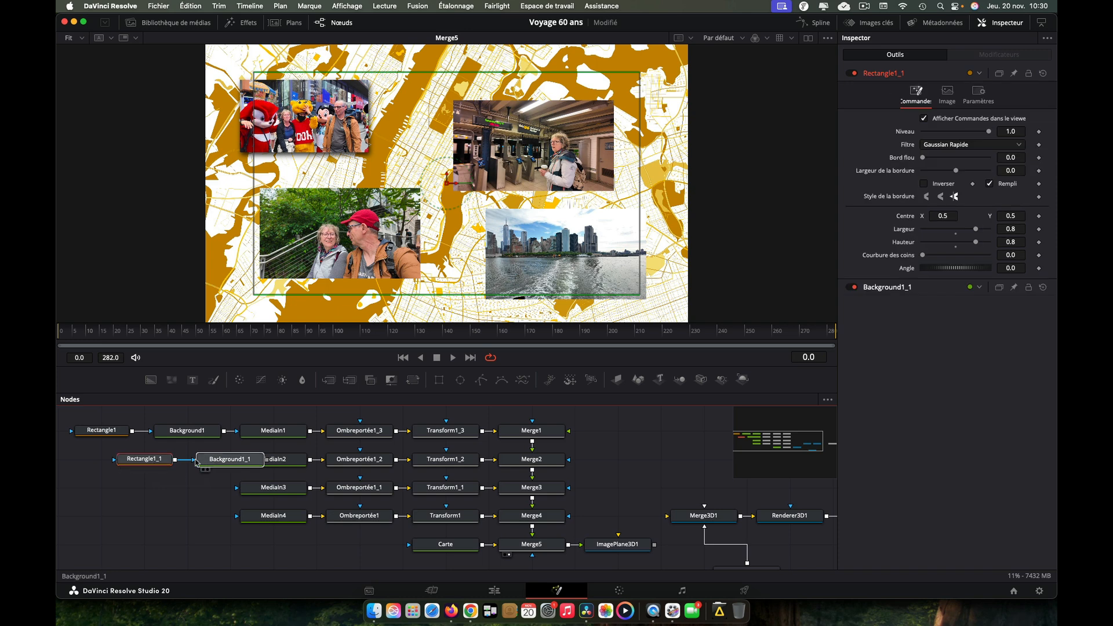
drag(197, 461, 154, 462)
key(ctrl+v)
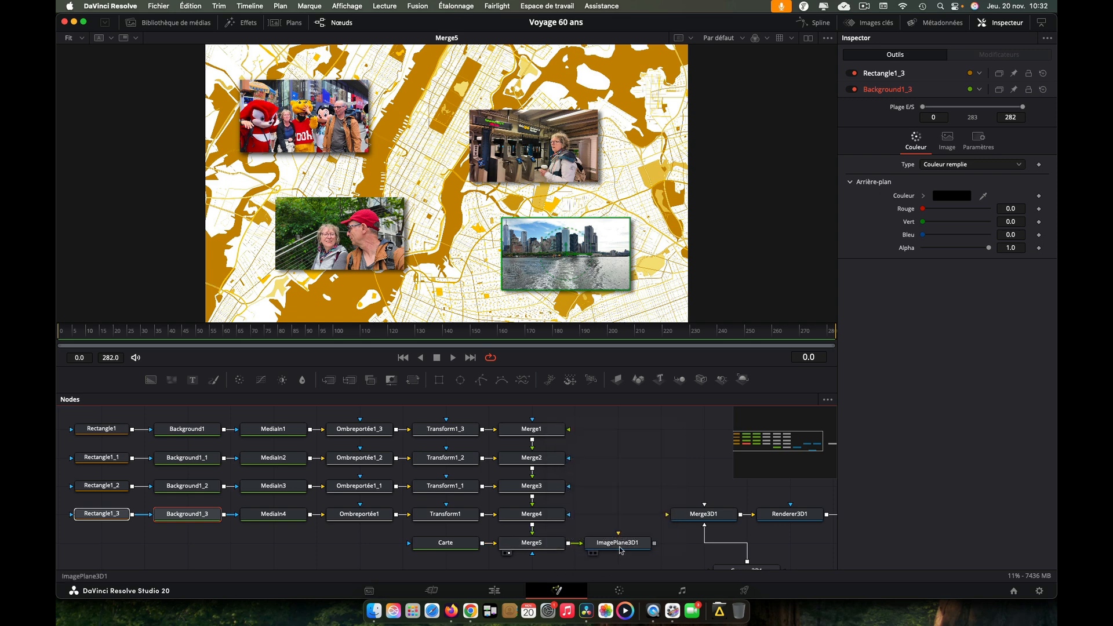
Step: Connect ImagePlane3D1 to Merge3D1 and move the Merge3D1, Renderer3D1, Camera3D1 and MediaOut1 nodes so they line up with ImagePlane3D1
click(621, 547)
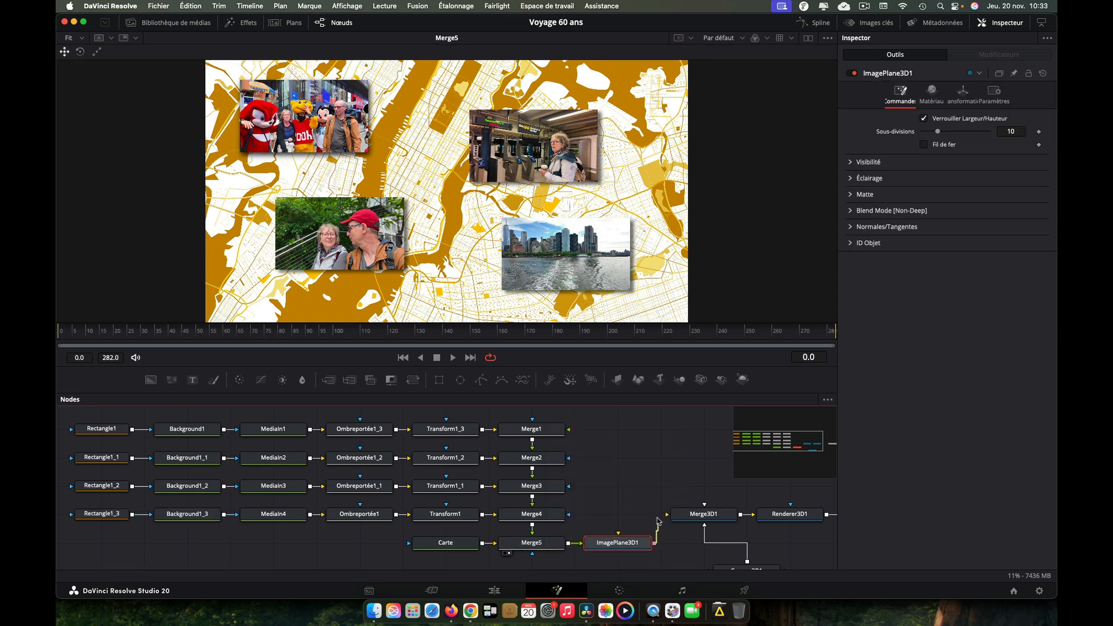
drag(658, 522, 666, 514)
scroll(631, 487, right, 5)
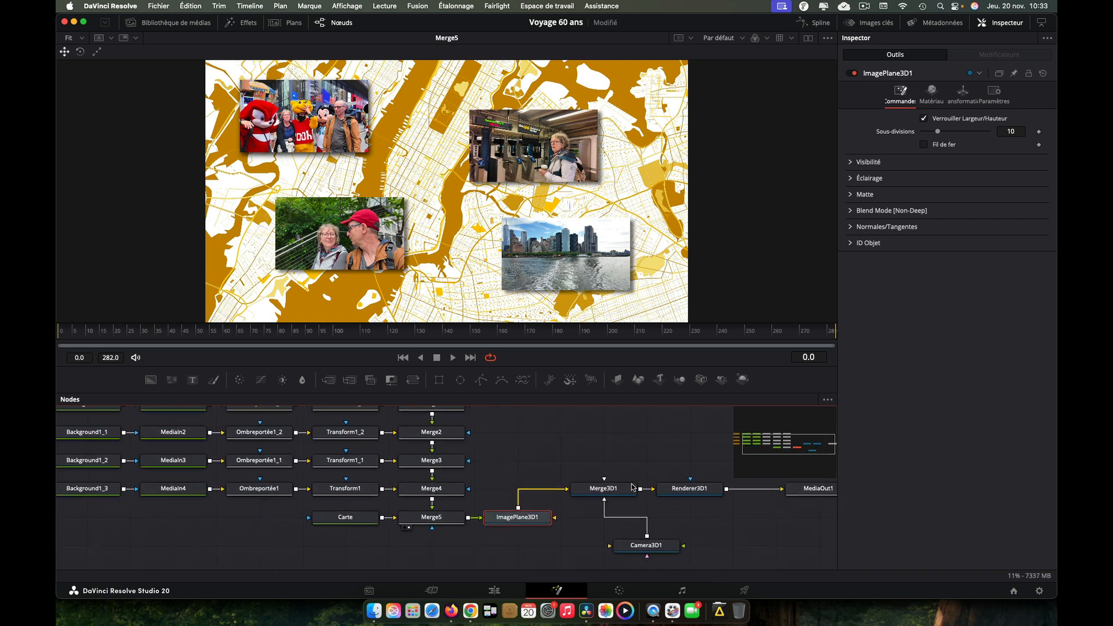
scroll(631, 487, right, 5)
scroll(632, 487, down, 1)
drag(493, 451, 704, 550)
drag(523, 473, 545, 515)
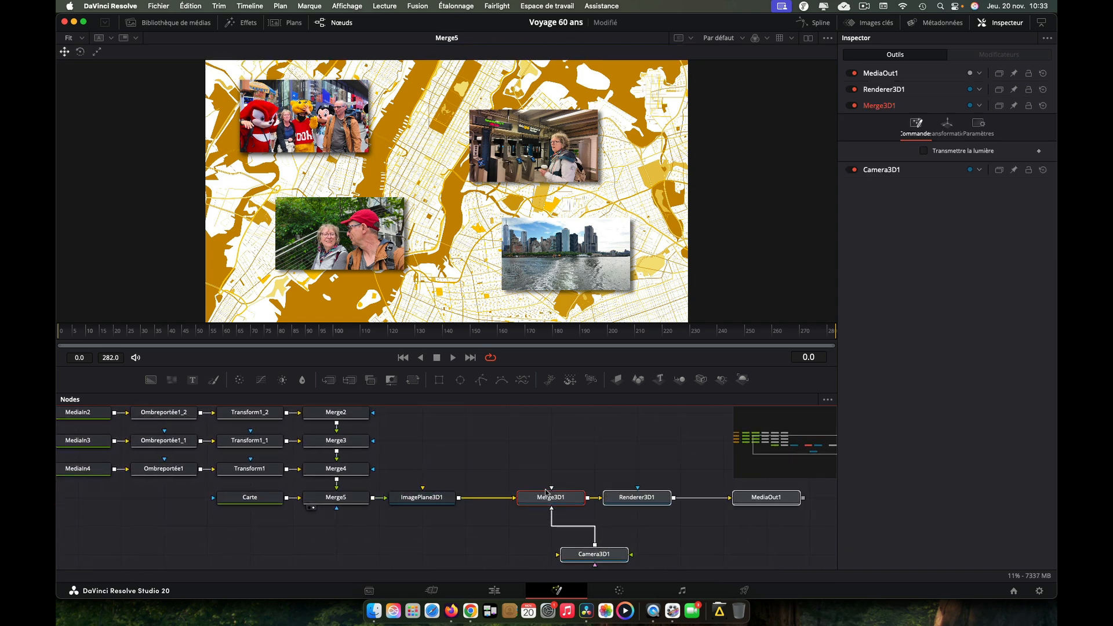
Step: Switch to dual viewers, showing Merge3D1 in the first viewer and MediaOut1 in the second
click(808, 38)
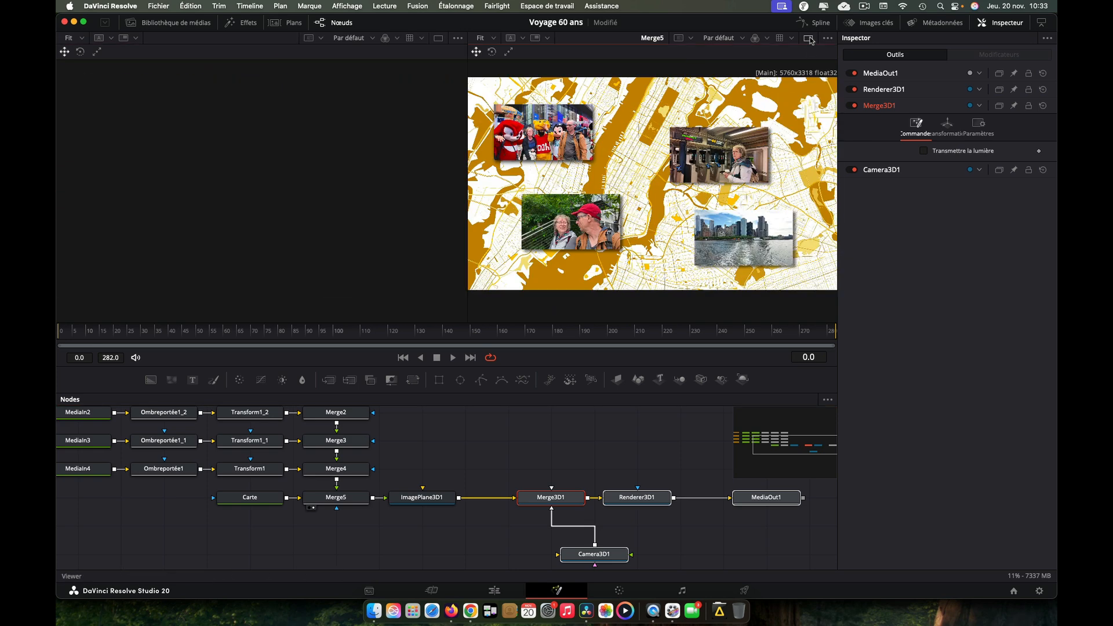
click(574, 504)
key(1)
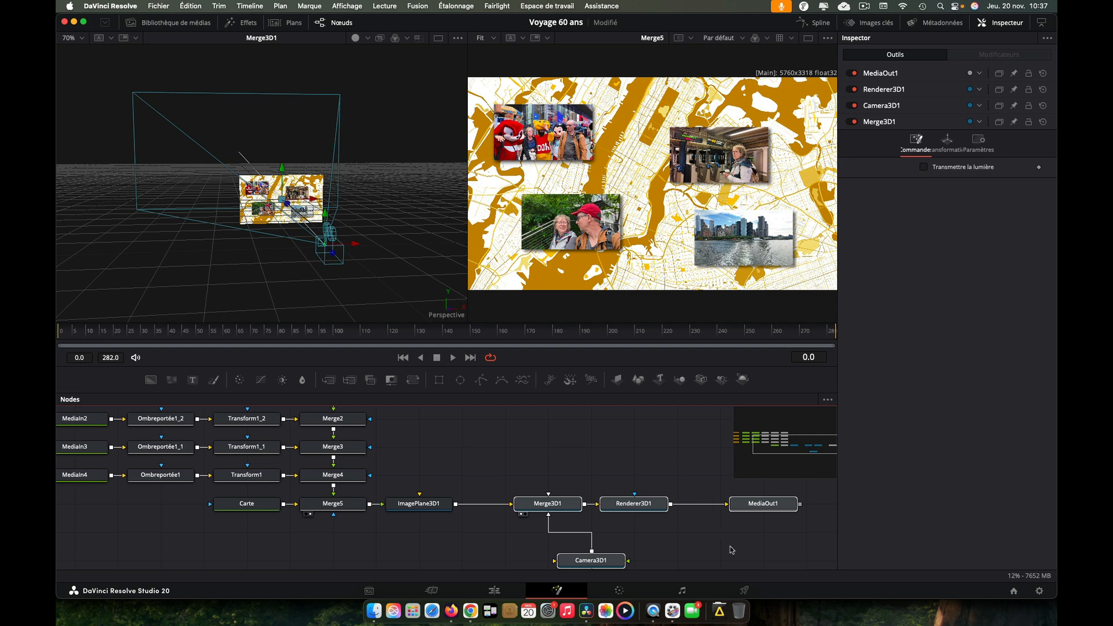
click(750, 548)
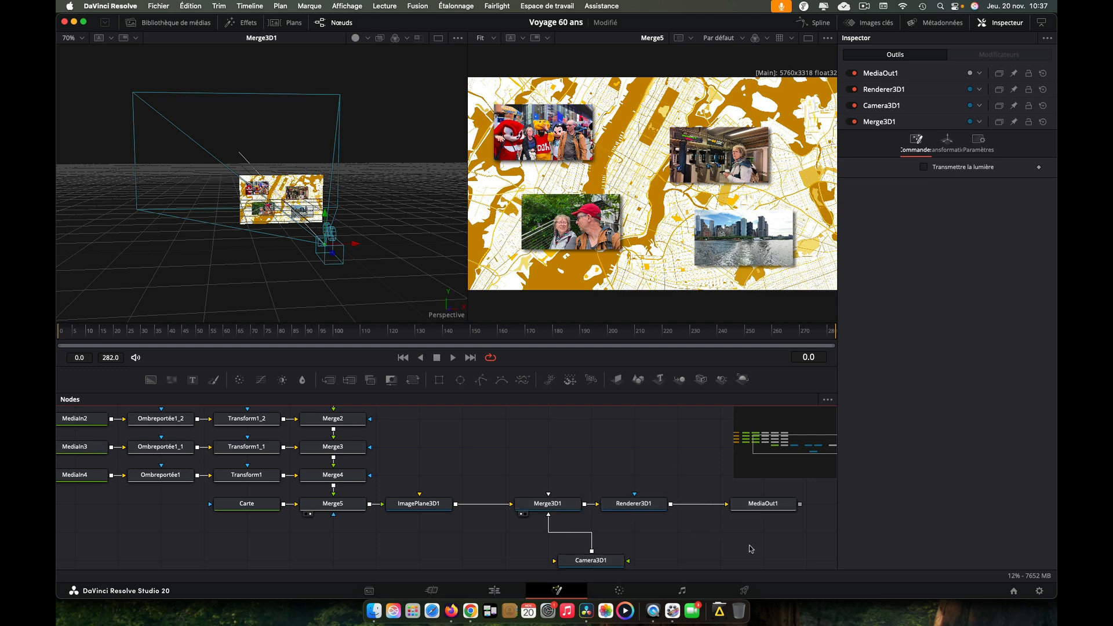
click(763, 506)
key(2)
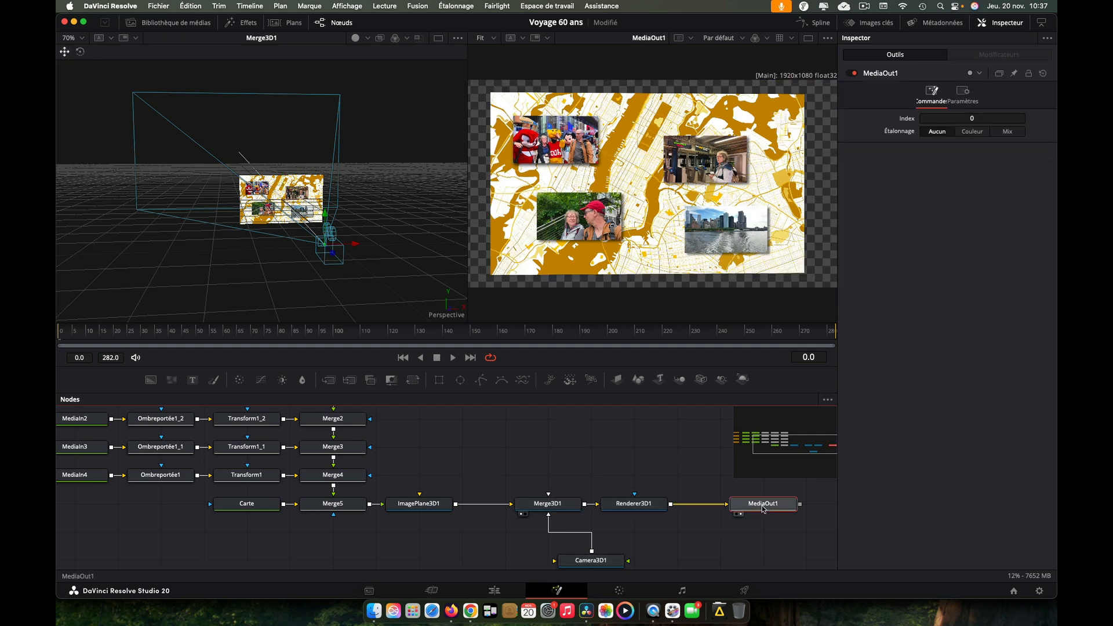
Step: Move Camera3D1 closer to the image plane along its Z axis, and turn it slightly about its Y axis with the rotation gizmo
click(600, 563)
scroll(591, 544, down, 1)
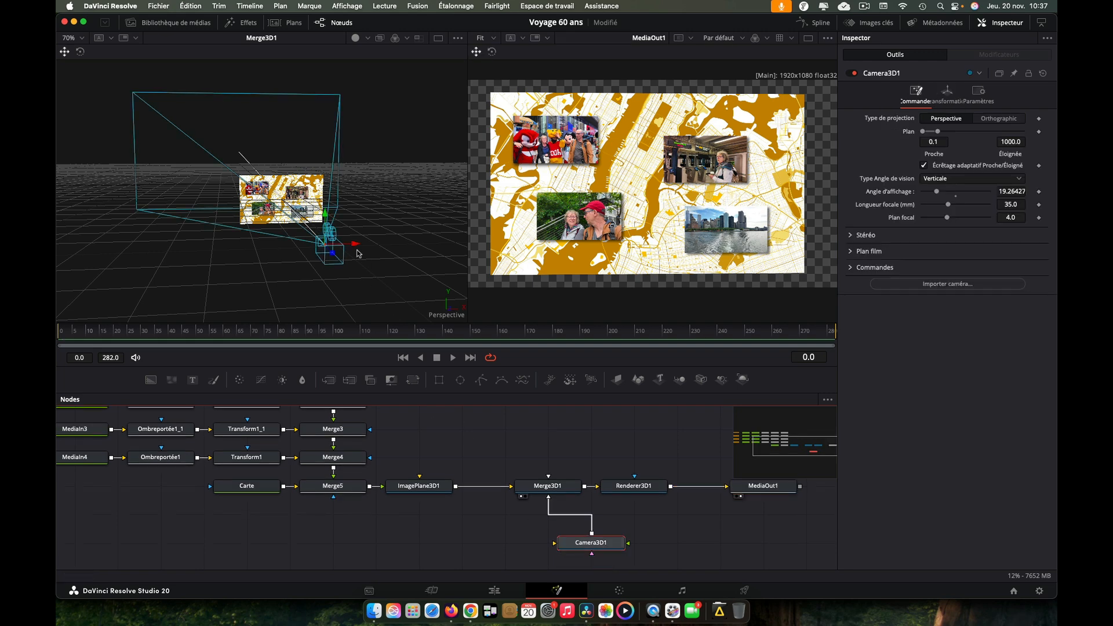
drag(335, 255, 275, 223)
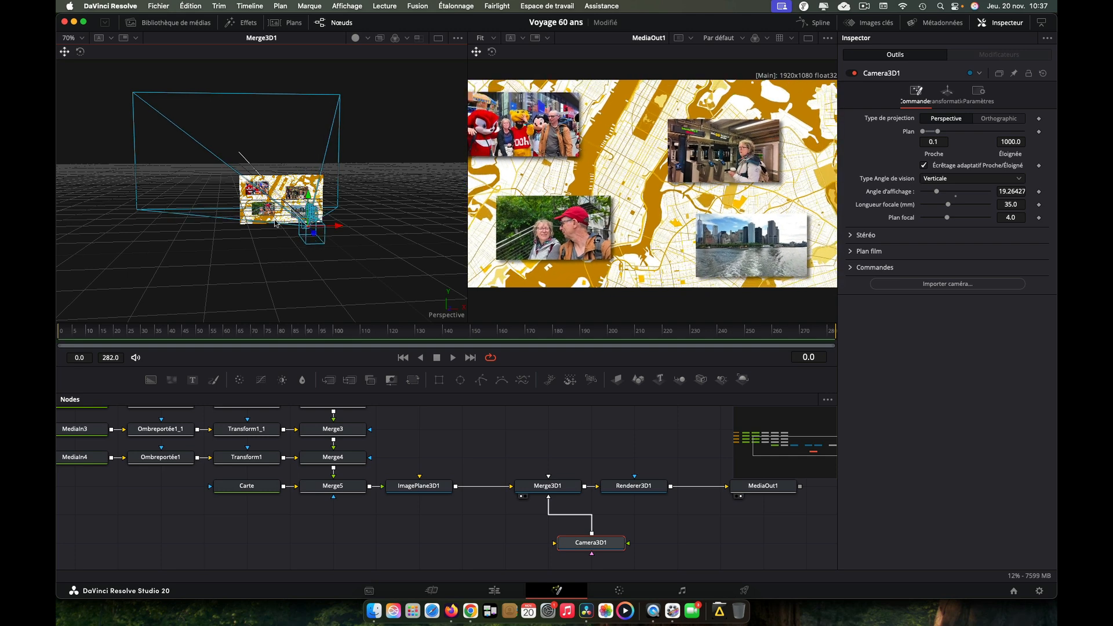
click(81, 53)
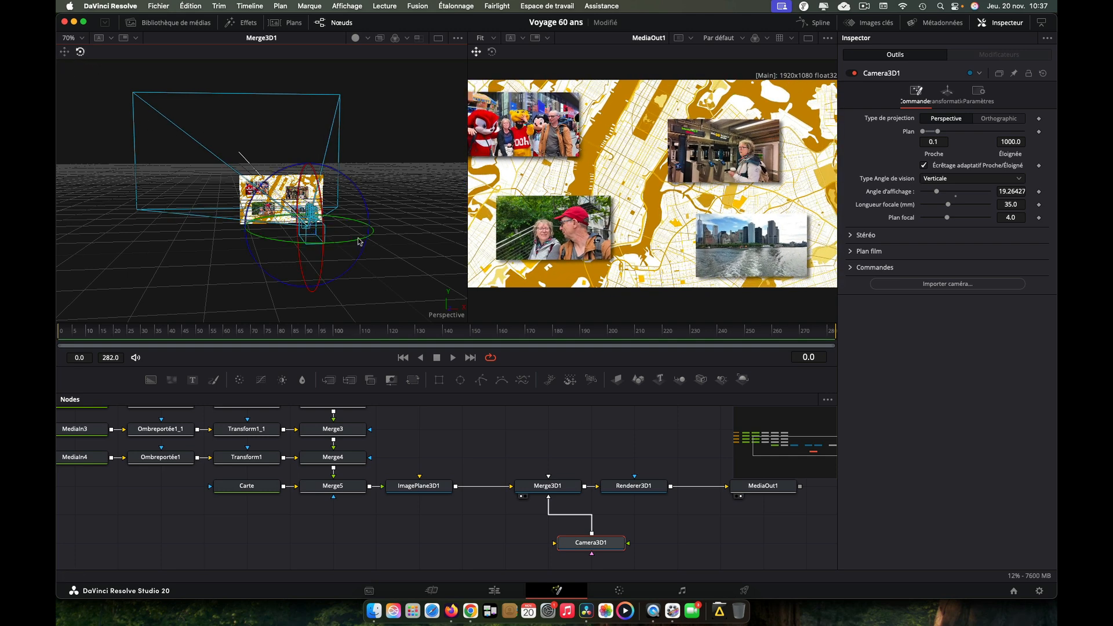
mouse_move(360, 243)
mouse_down()
mouse_move(345, 242)
mouse_move(385, 242)
mouse_move(346, 242)
mouse_move(375, 241)
mouse_move(358, 242)
mouse_up()
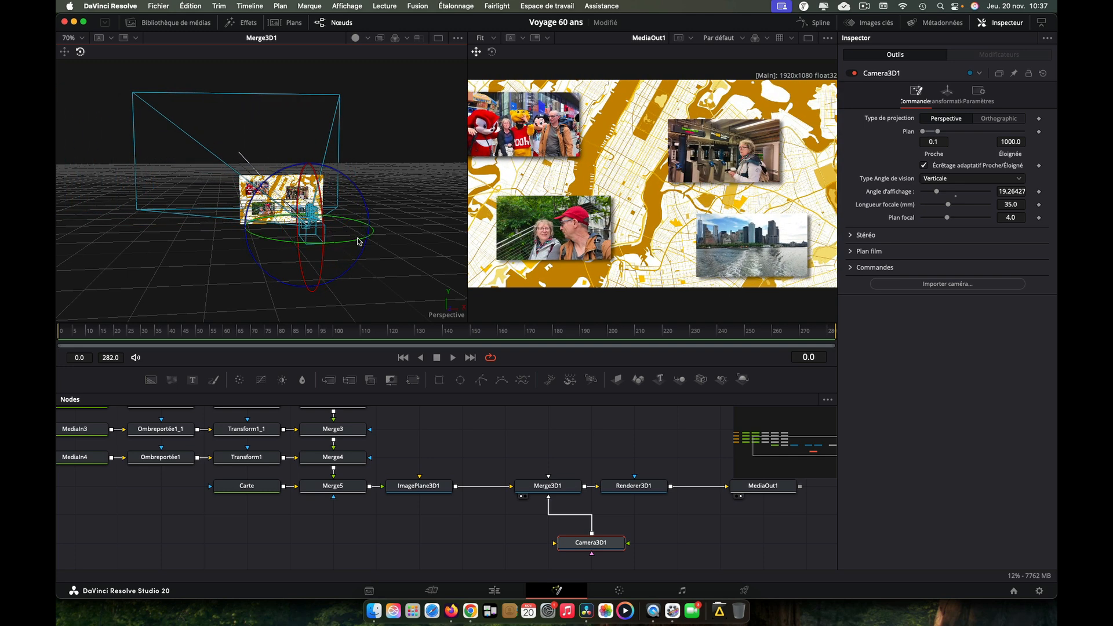